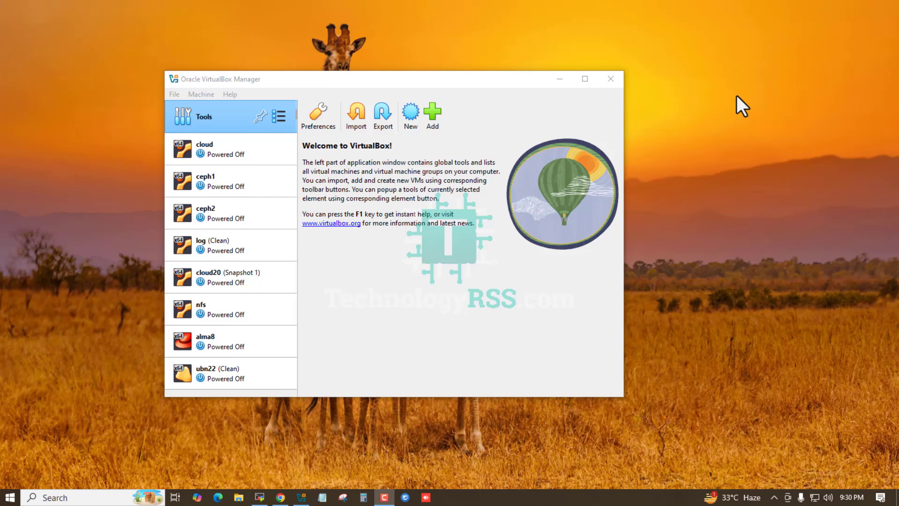
# Step: Start creating a new virtual machine and name it ubn25
pyautogui.click(220, 119)
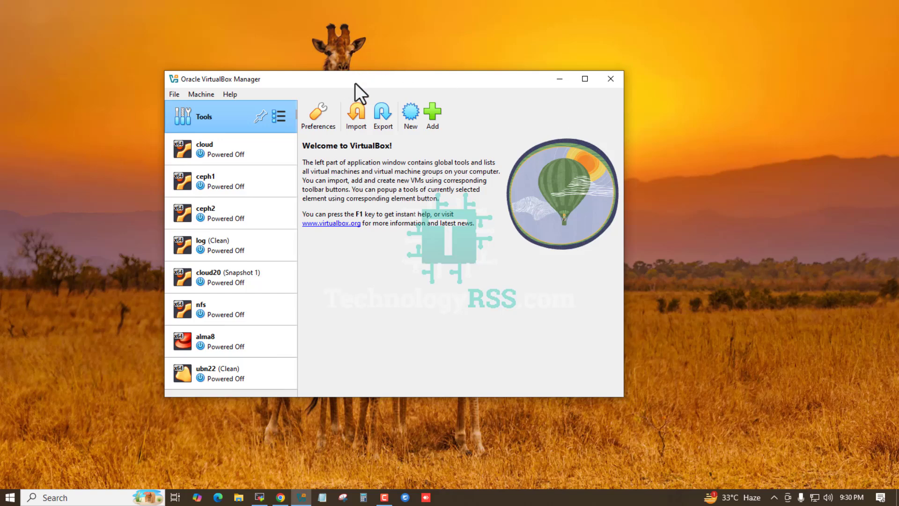
pyautogui.click(408, 117)
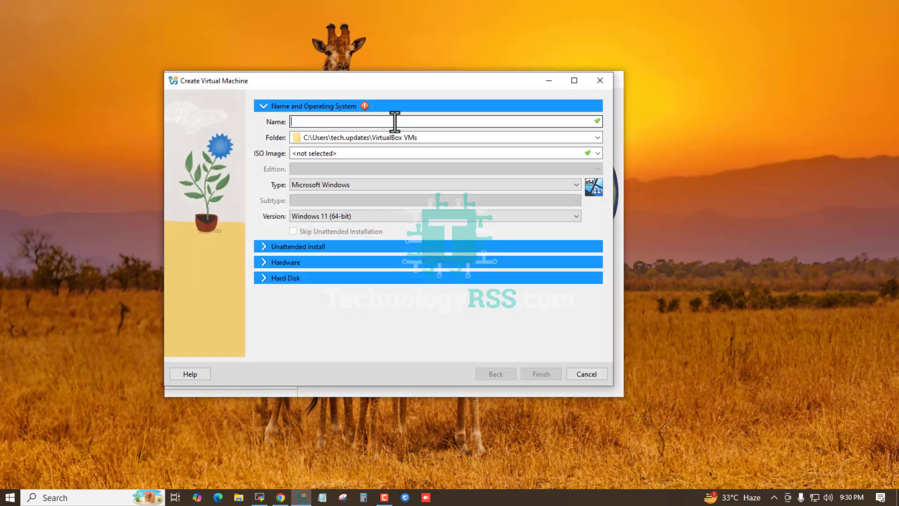
pyautogui.write('ubn')
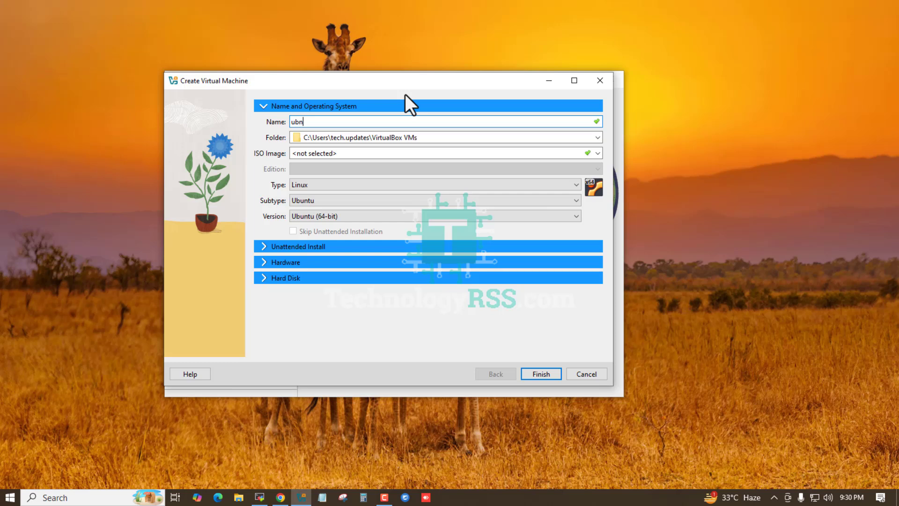
pyautogui.write('25')
# Step: Create a folder named ubn25 on the VirTualBox2 (D:) drive and set it as the virtual machine's folder
pyautogui.click(597, 137)
pyautogui.click(318, 163)
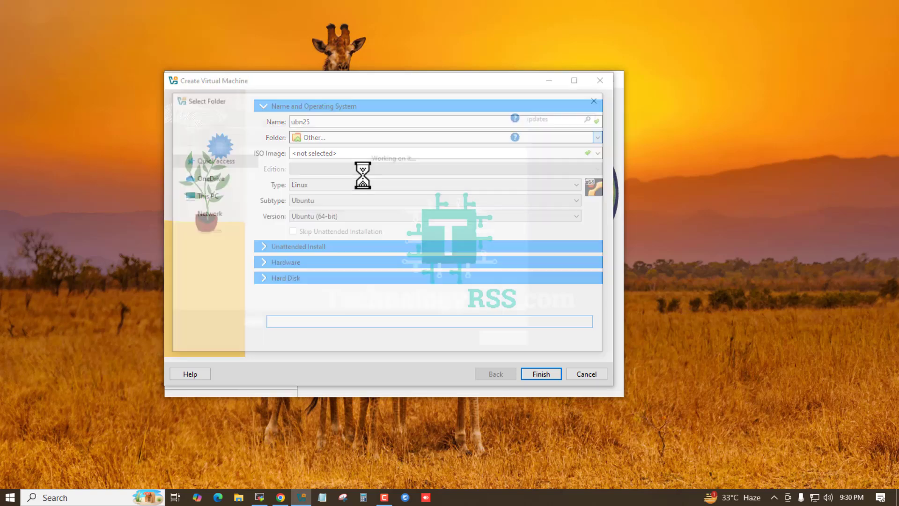
pyautogui.moveTo(252, 174); pyautogui.dragTo(252, 243)
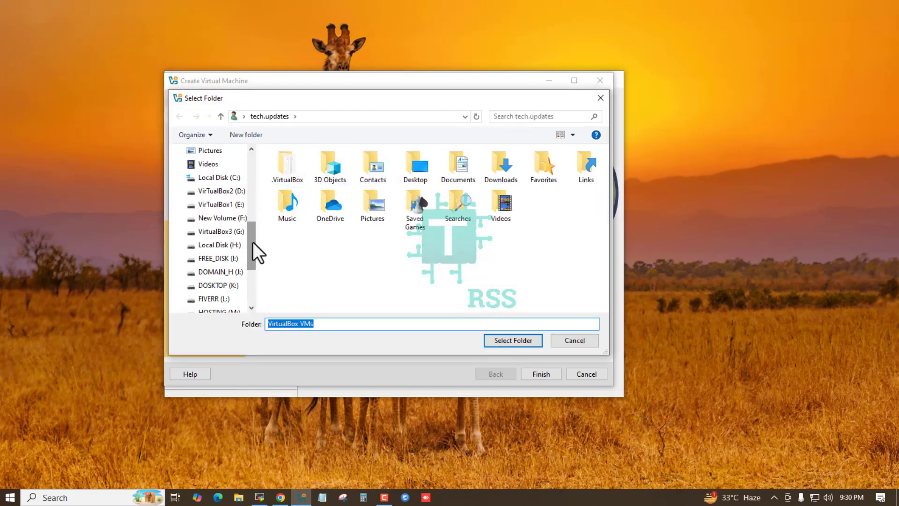
pyautogui.click(220, 191)
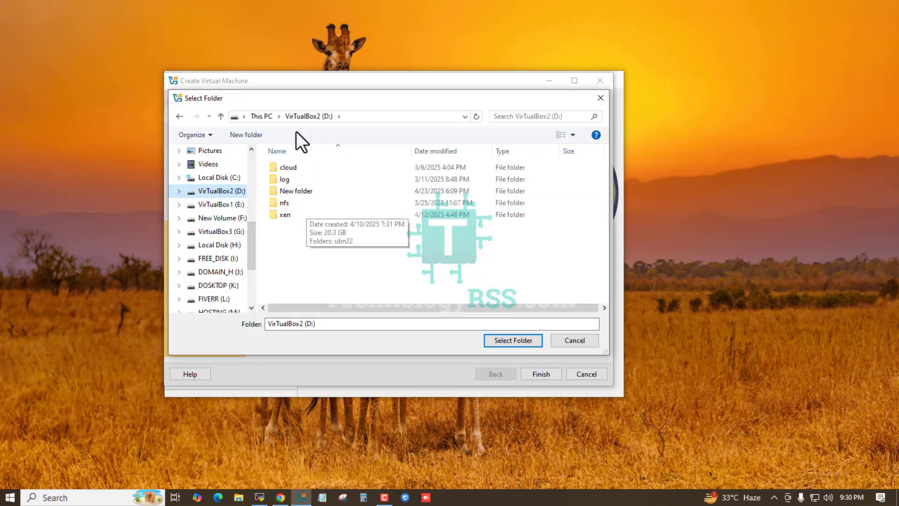
pyautogui.click(257, 136)
pyautogui.write('ub')
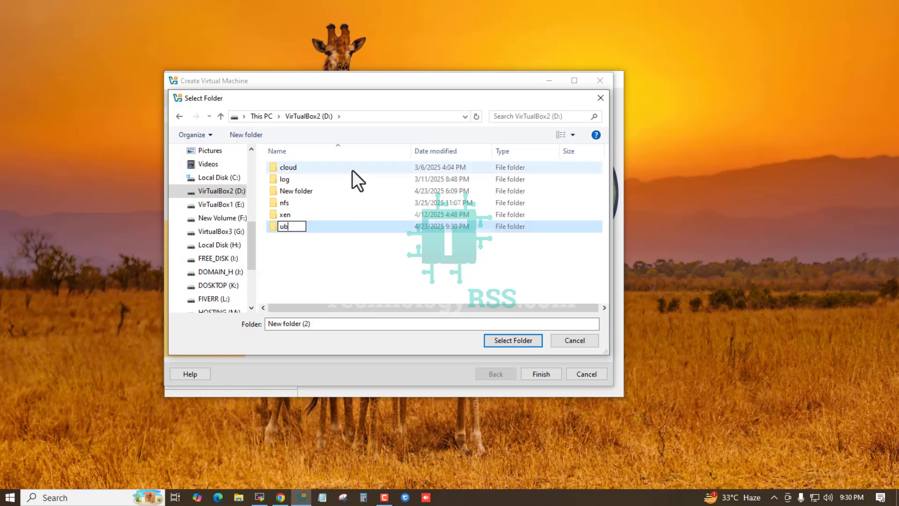
pyautogui.write('n25')
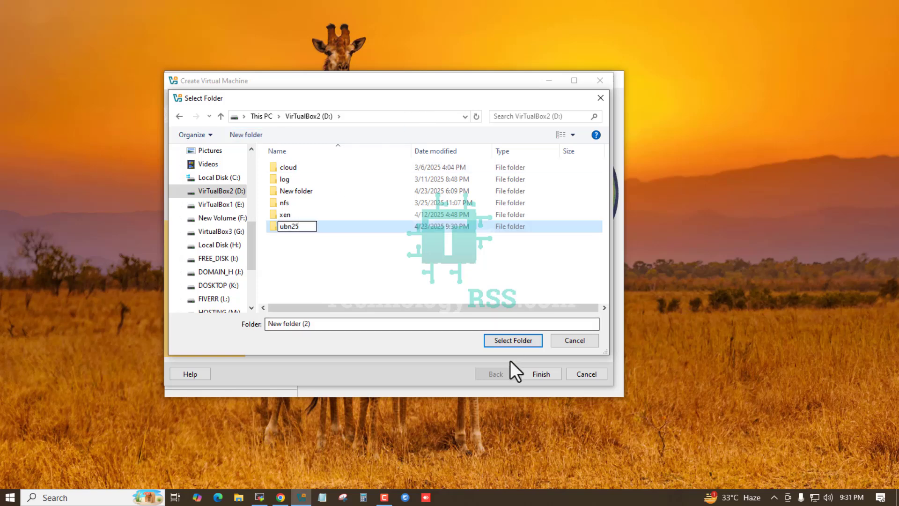
pyautogui.press('Return')
pyautogui.click(511, 340)
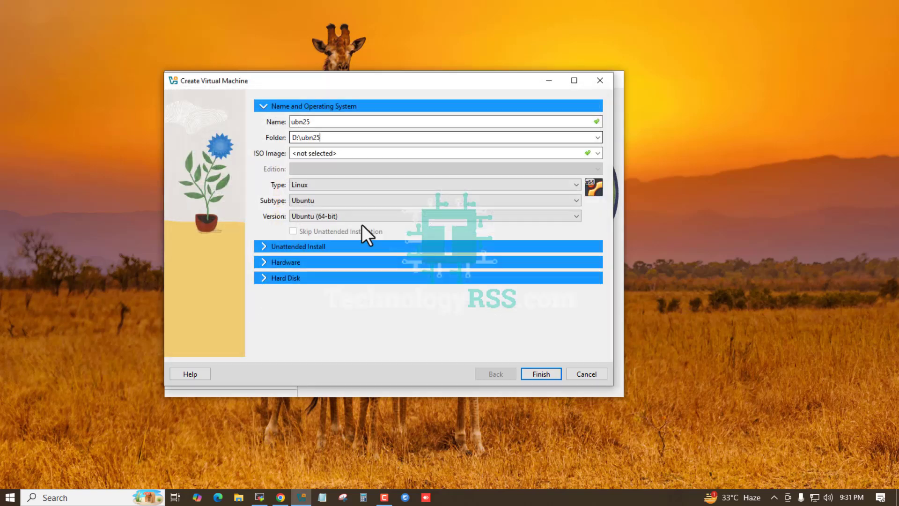
# Step: Choose D:\ubuntu-25.04-live-server-amd64.iso as the ISO image and enable Skip Unattended Installation
pyautogui.click(598, 153)
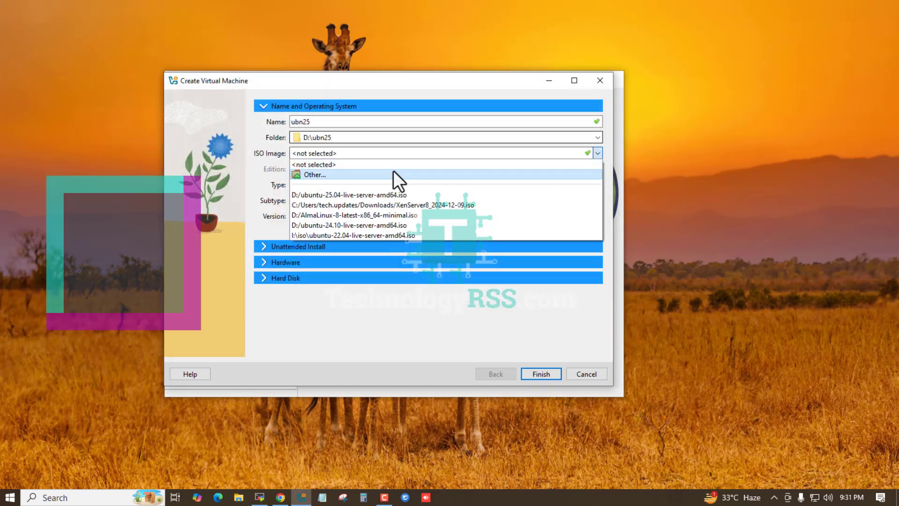
pyautogui.click(382, 196)
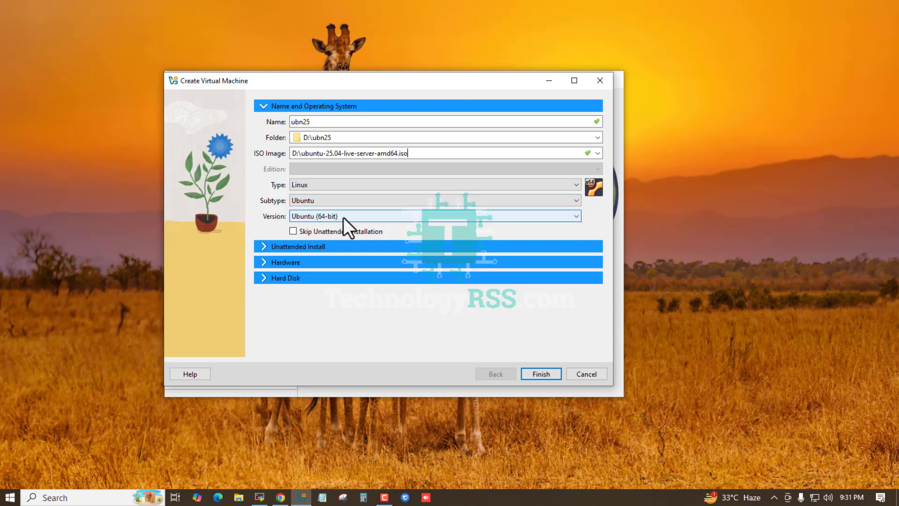
pyautogui.click(314, 233)
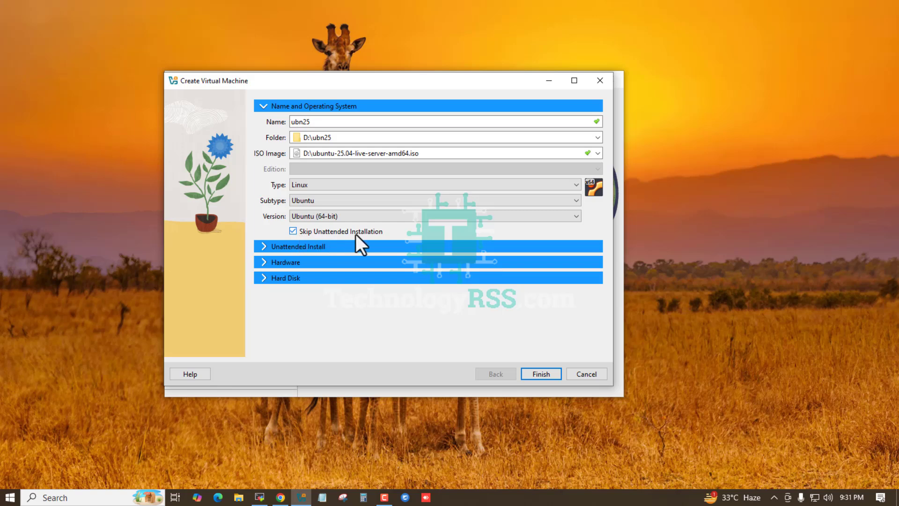
# Step: Go through the unattended install, hardware and hard disk settings, keep their defaults, and finish creating the virtual machine
pyautogui.click(312, 248)
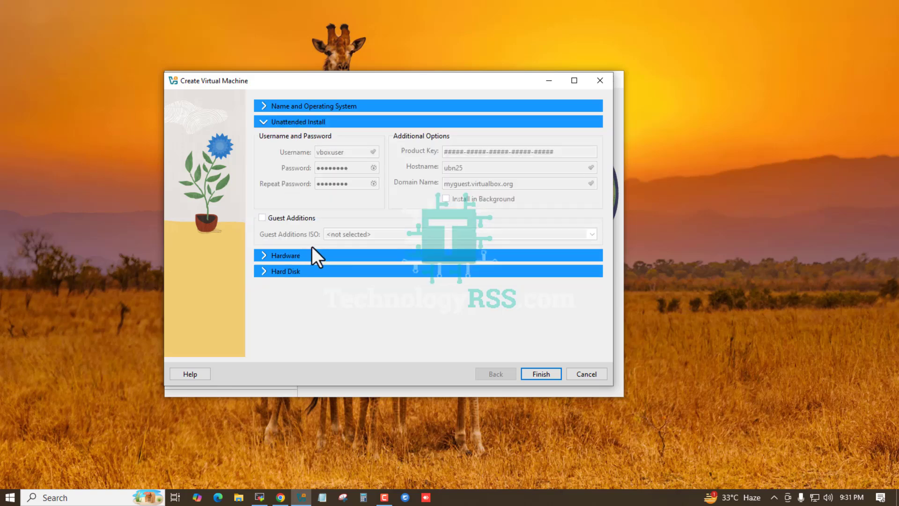
pyautogui.click(312, 257)
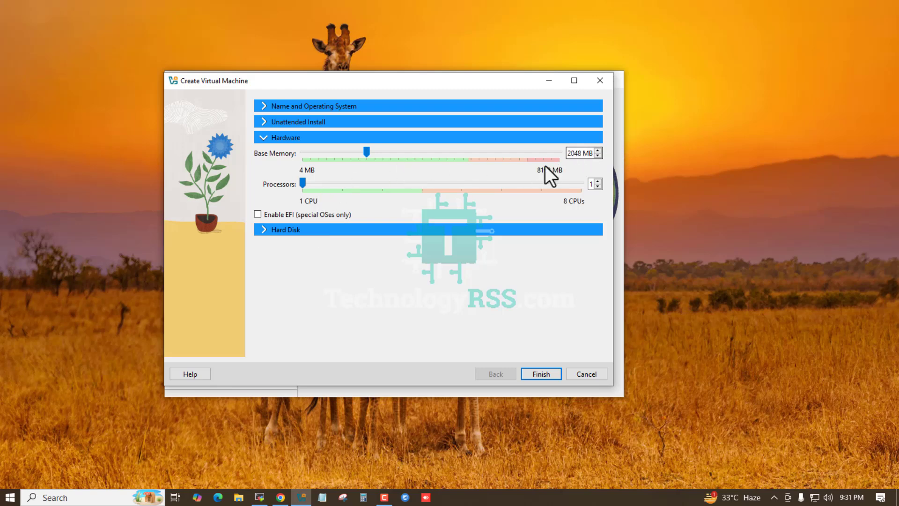
pyautogui.click(324, 229)
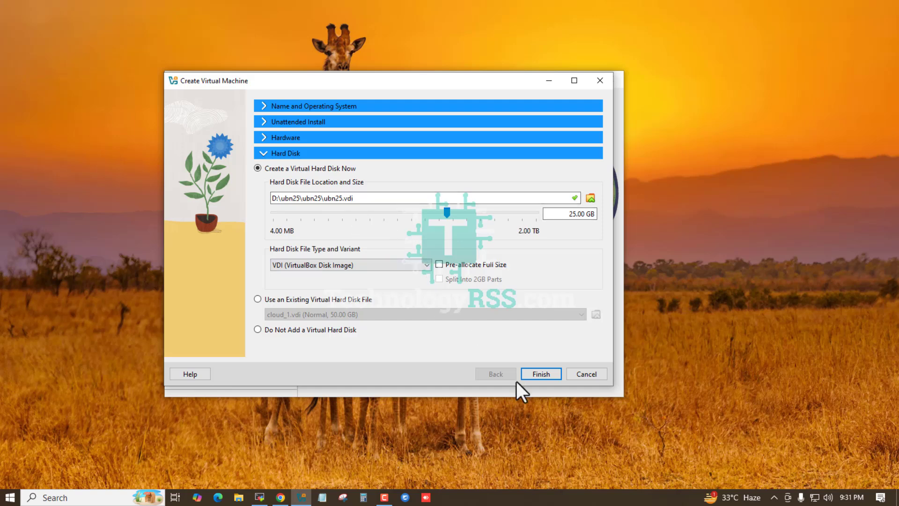
pyautogui.click(545, 373)
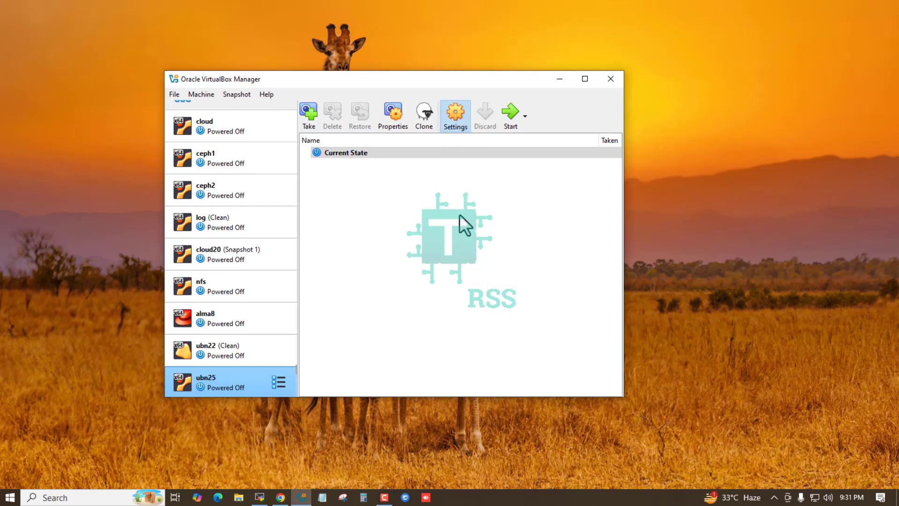
# Step: In the ubn25 machine's network settings, attach Adapter 1 to Bridged Adapter and save the change
pyautogui.hotkey('ctrl', 's')
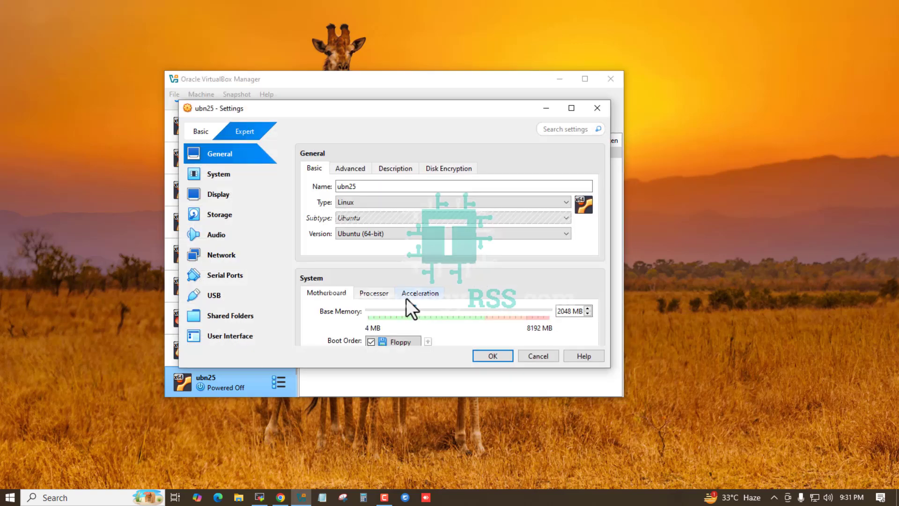
pyautogui.click(229, 256)
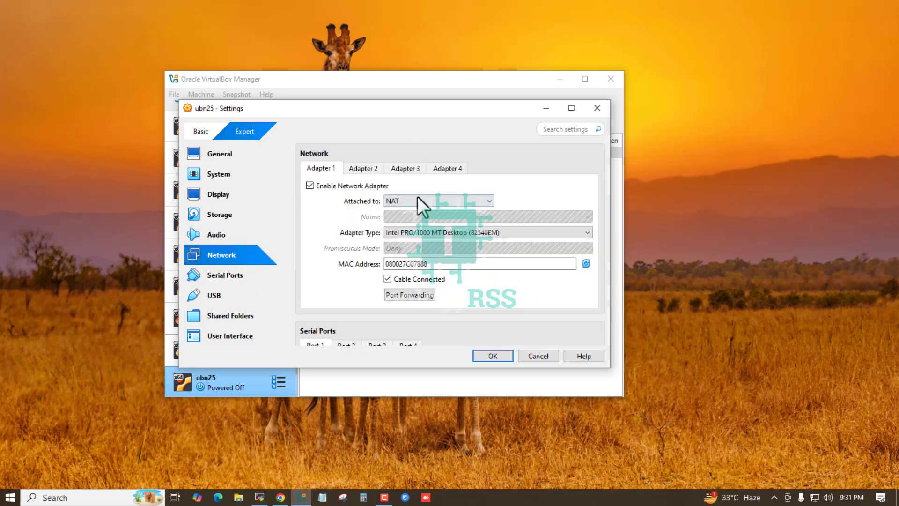
pyautogui.click(421, 200)
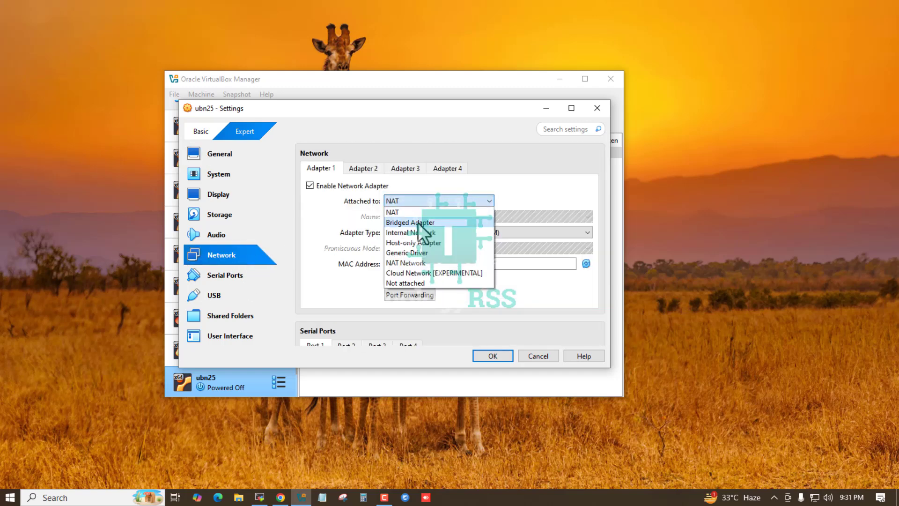
pyautogui.click(417, 223)
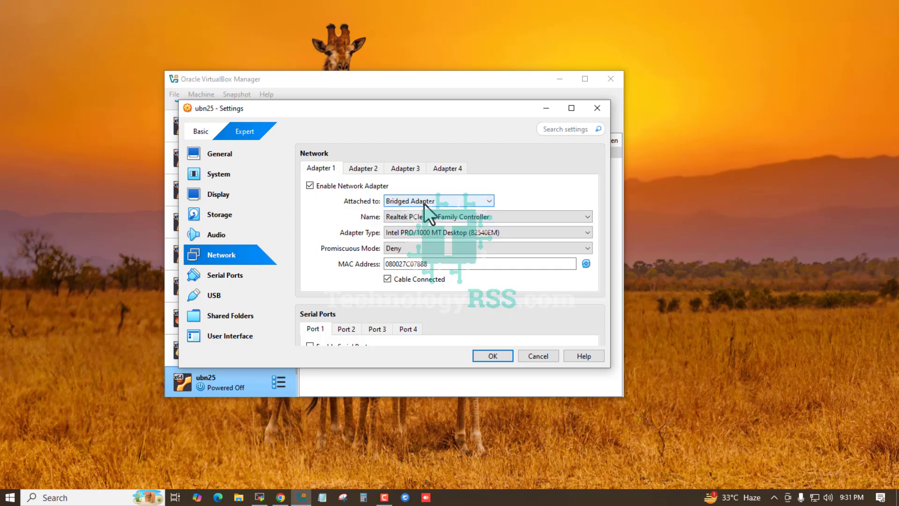
pyautogui.click(491, 356)
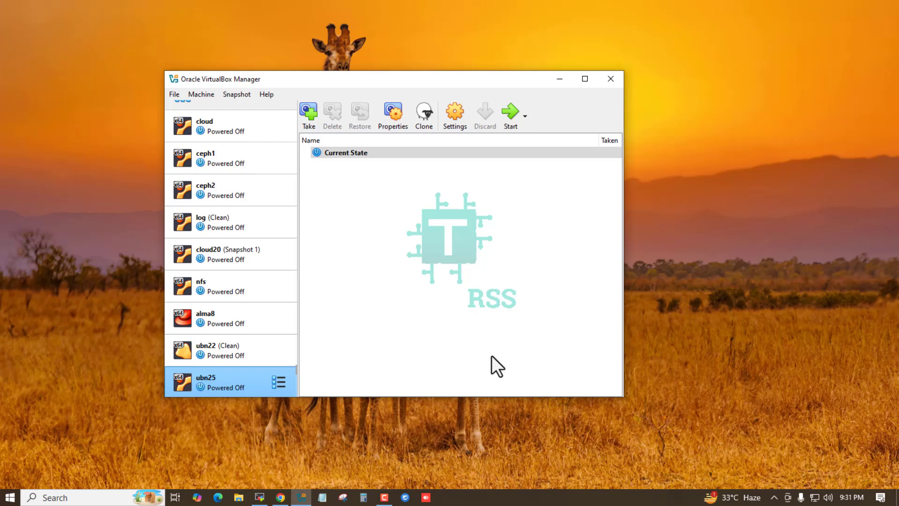
# Step: Start the ubn25 virtual machine and boot the Try or Install Ubuntu Server entry
pyautogui.click(507, 109)
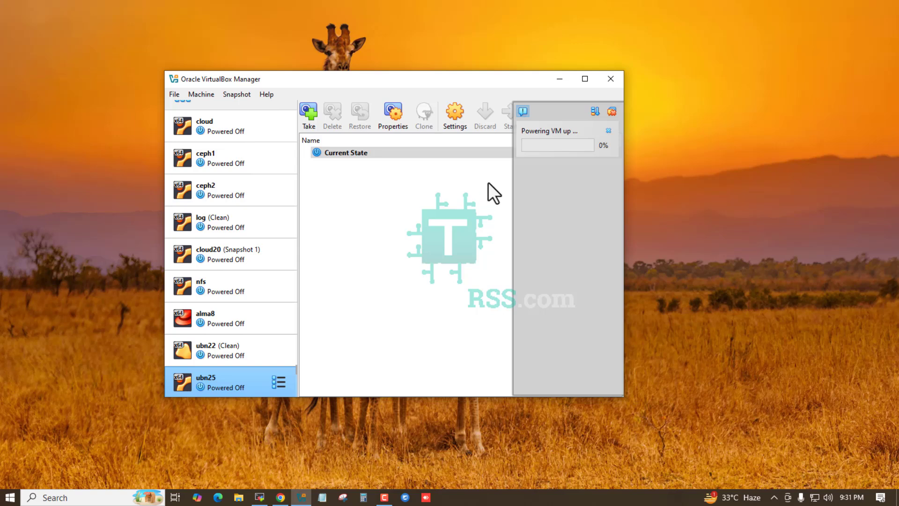
pyautogui.click(560, 77)
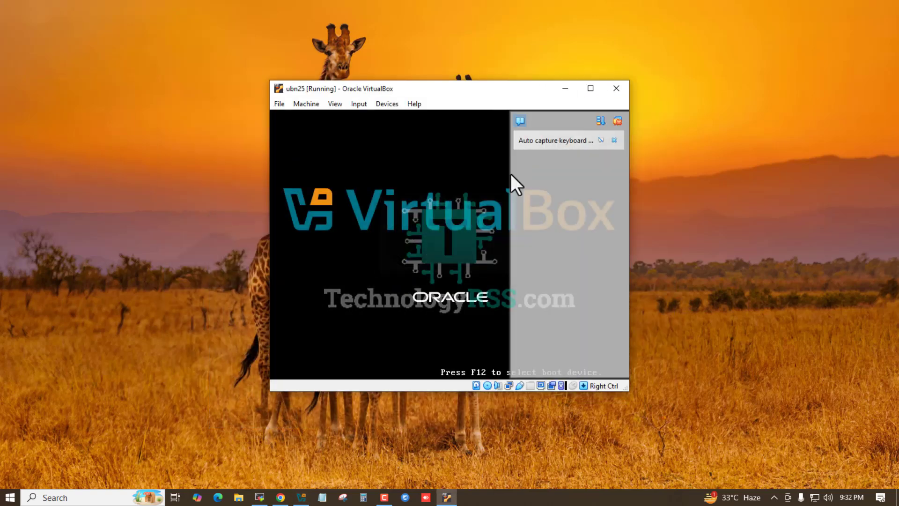
pyautogui.click(618, 124)
pyautogui.moveTo(492, 91); pyautogui.dragTo(483, 91)
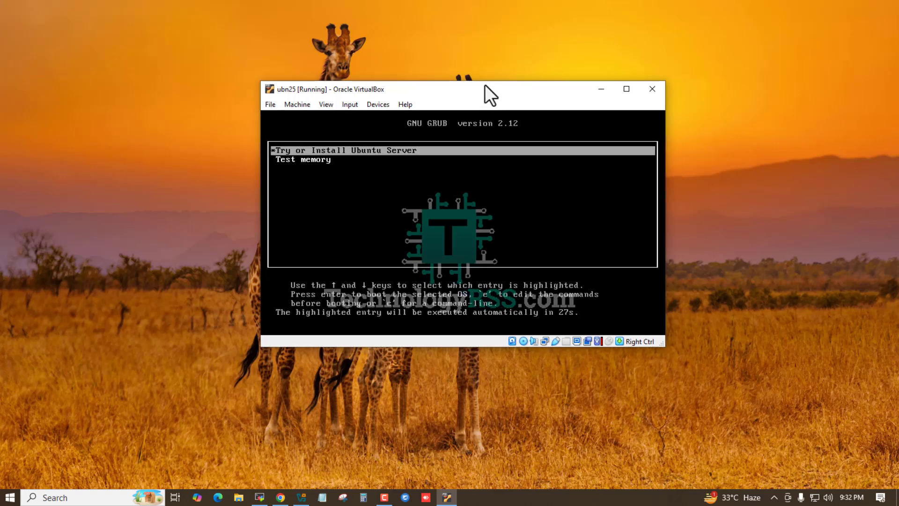
pyautogui.press('Return')
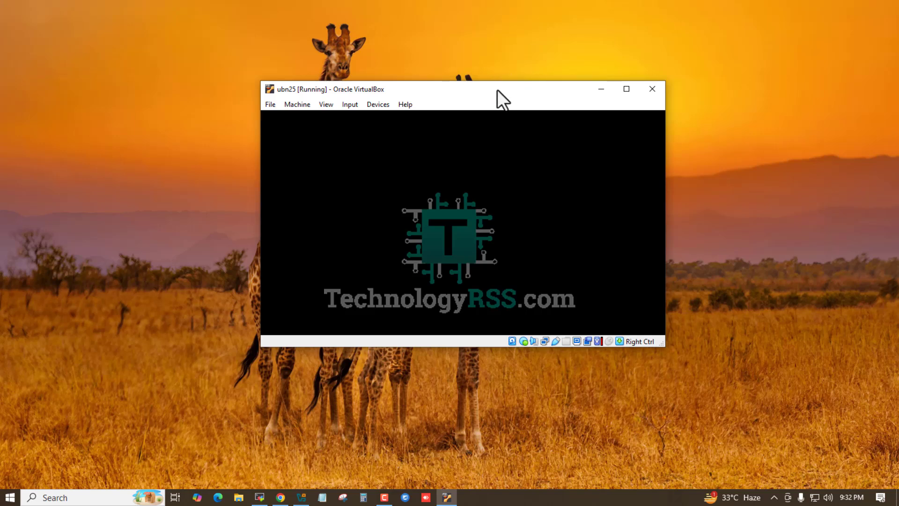
# Step: Choose English as the installer language, keep the English (US) keyboard layout, and accept Ubuntu Server as the installation base
pyautogui.moveTo(495, 89); pyautogui.dragTo(440, 44)
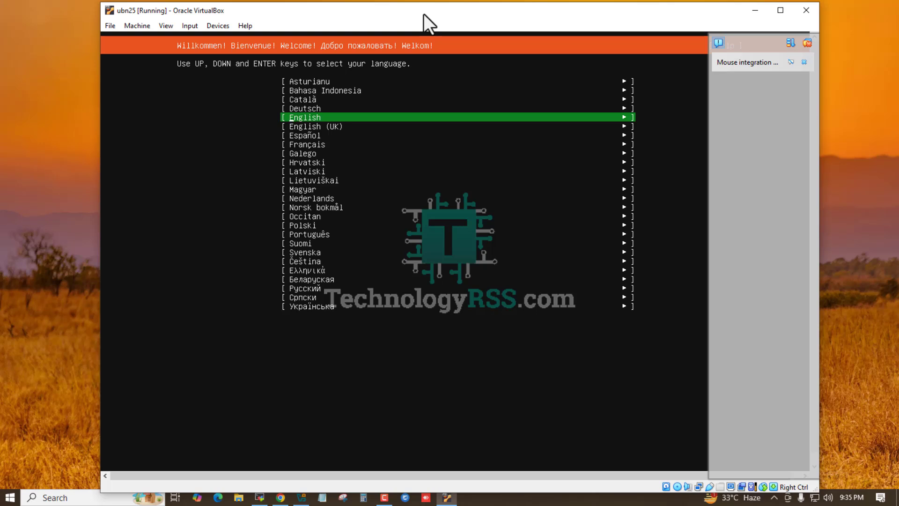
pyautogui.press('Return')
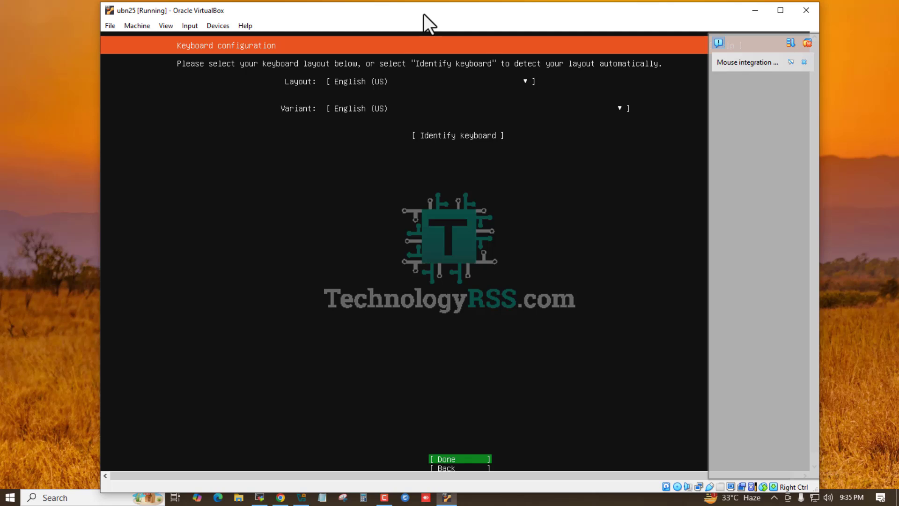
pyautogui.press('Return')
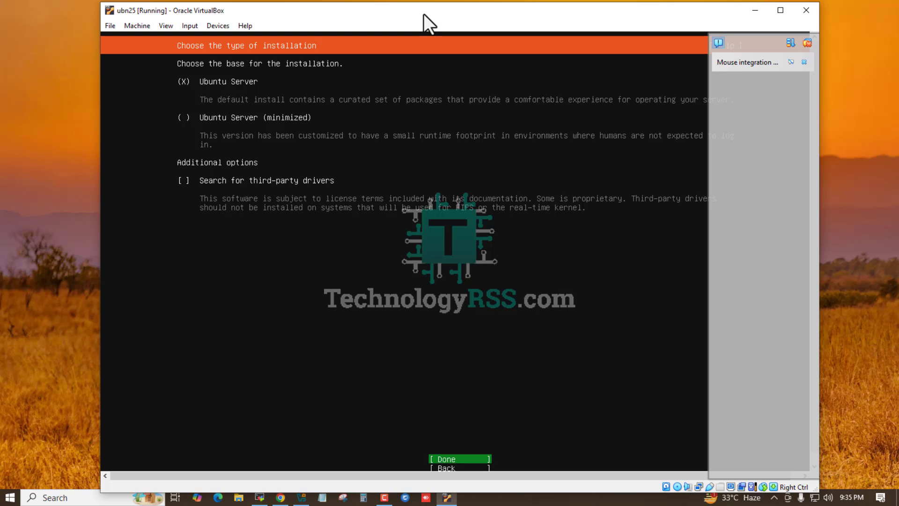
pyautogui.press('Return')
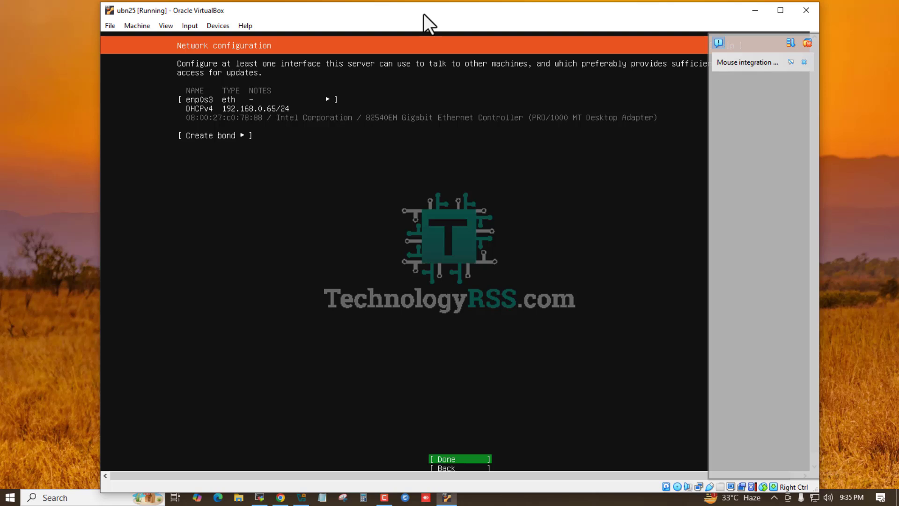
# Step: Accept the default network, blank proxy and archive mirror settings, and continue without waiting for the mirror check
pyautogui.press('Return')
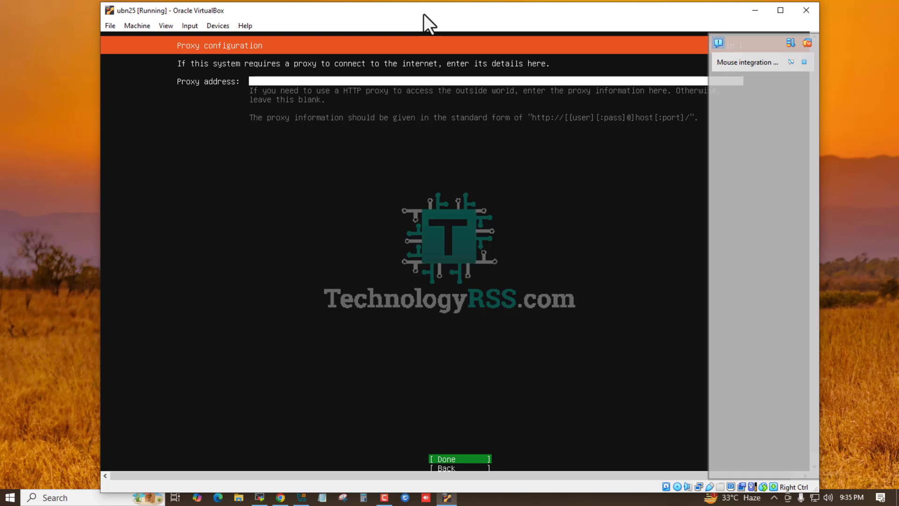
pyautogui.press('Return')
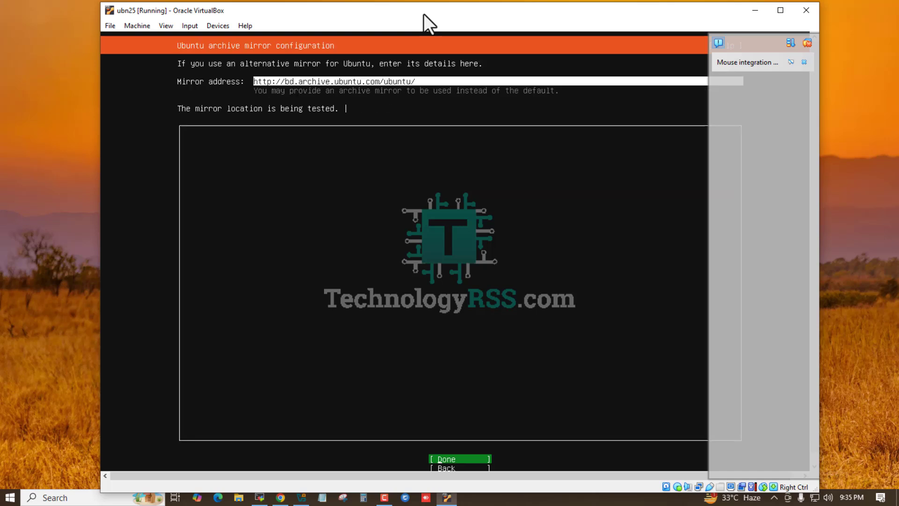
pyautogui.press('Return')
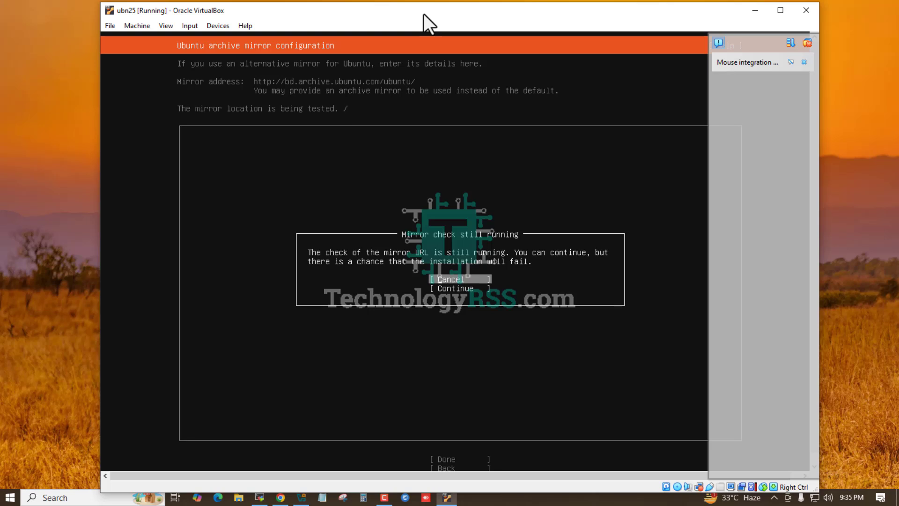
pyautogui.press('Down')
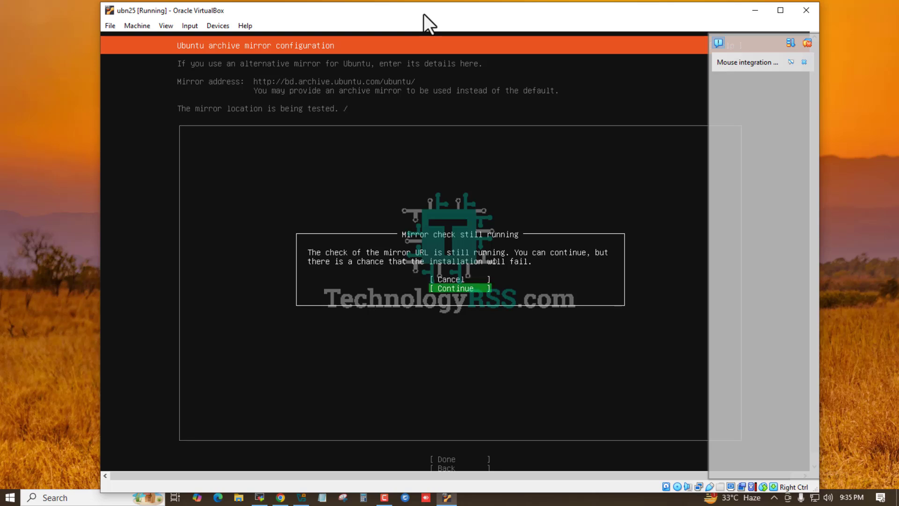
pyautogui.press('Return')
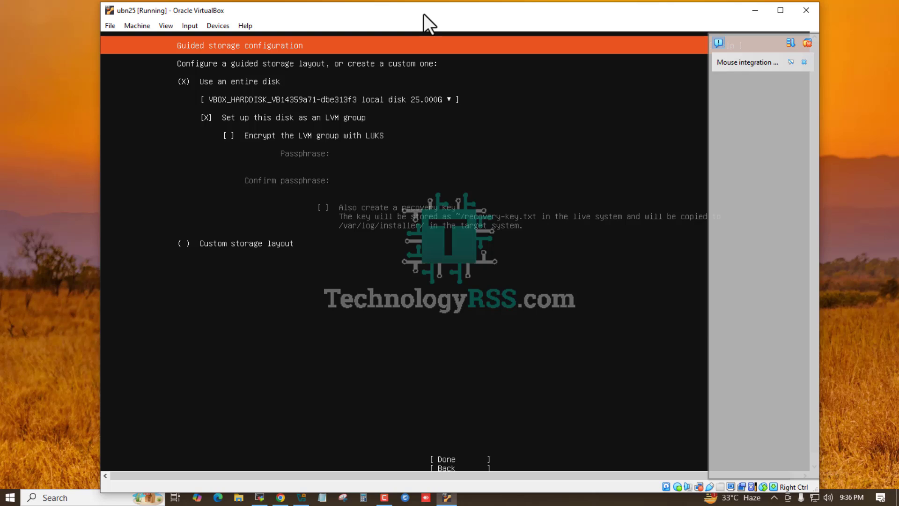
# Step: Accept the guided entire-disk LVM storage layout without encryption and confirm the destructive action to continue the installation
pyautogui.press('Tab')
pyautogui.press('Tab')
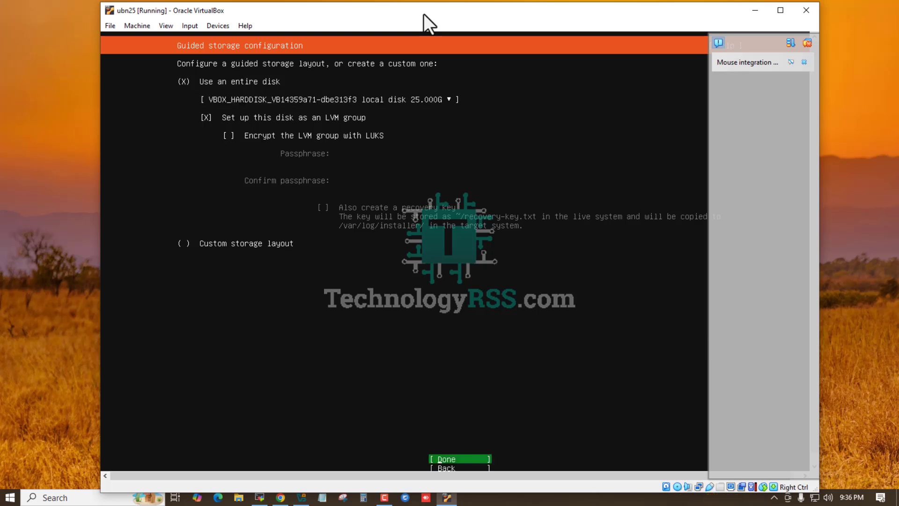
pyautogui.press('Return')
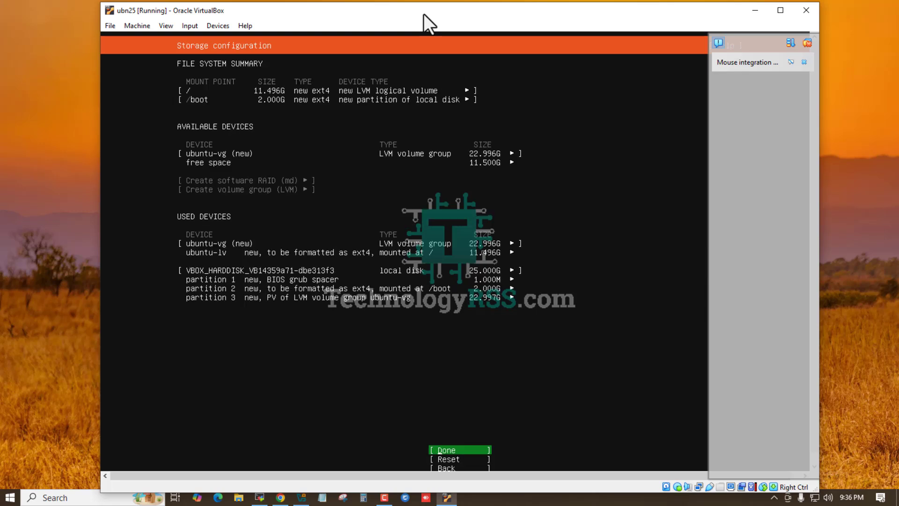
pyautogui.press('Return')
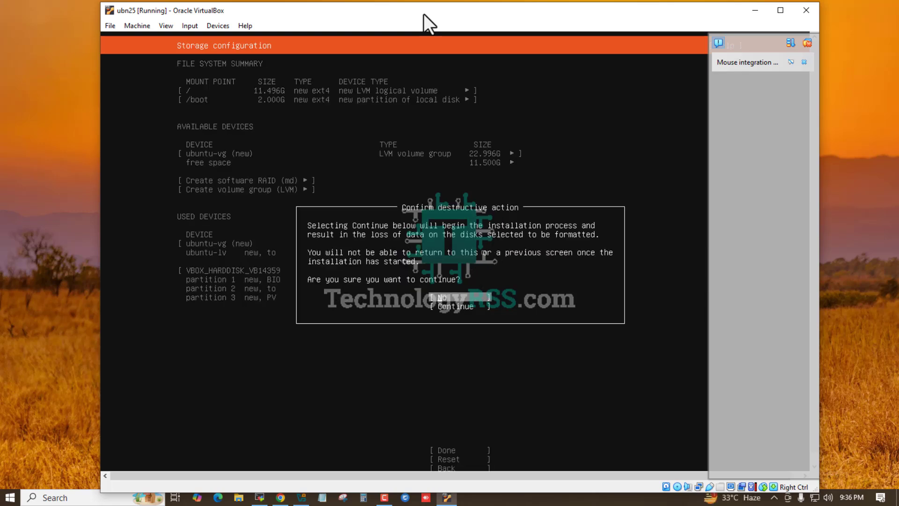
pyautogui.press('Down')
pyautogui.press('Return')
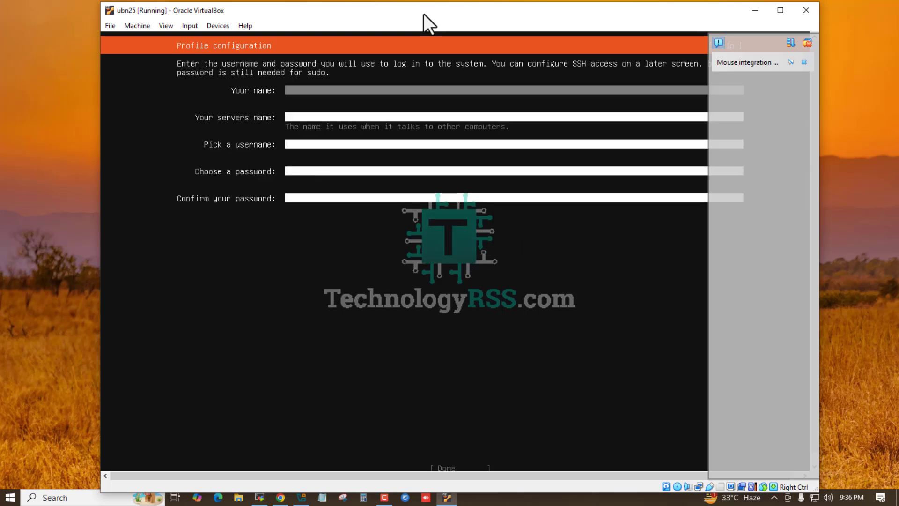
# Step: Fill in the profile with name tech, server name ubn25, username tech and the account password in both fields, and submit it
pyautogui.write('tech')
pyautogui.press('Tab')
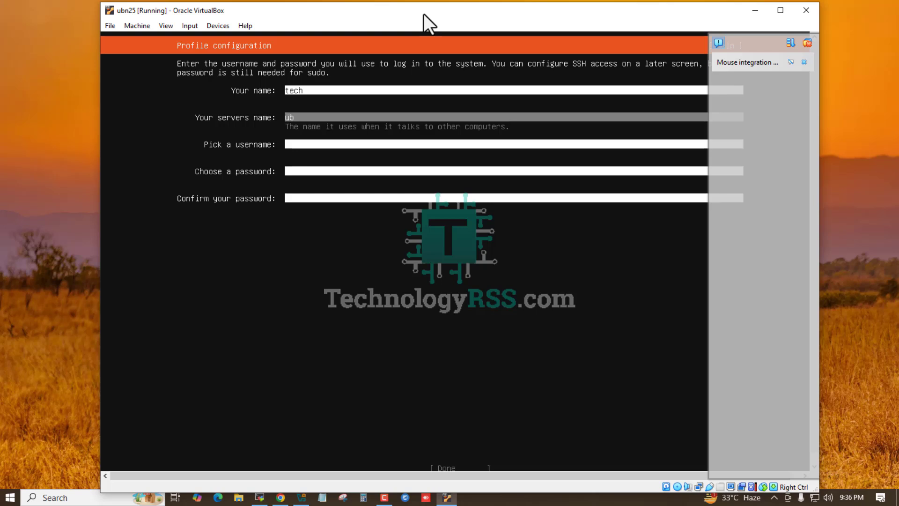
pyautogui.write('ubn25')
pyautogui.press('Tab')
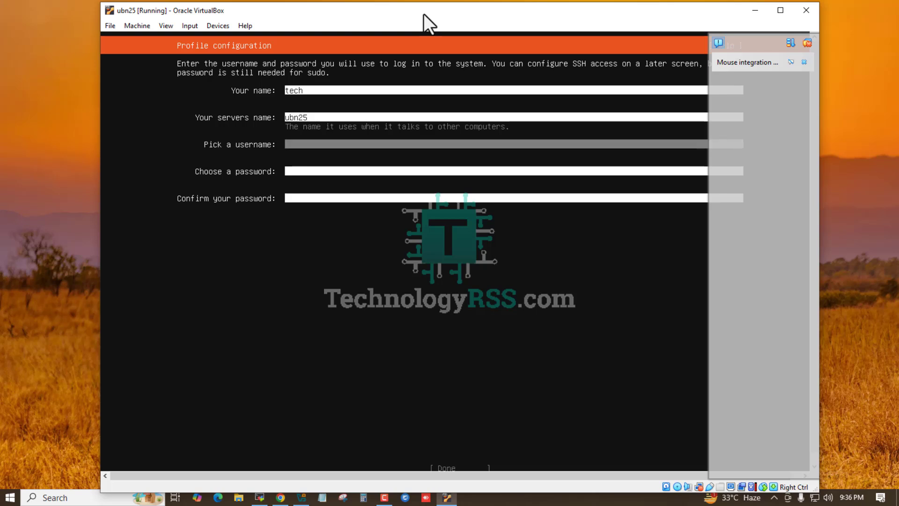
pyautogui.write('tech')
pyautogui.press('Tab')
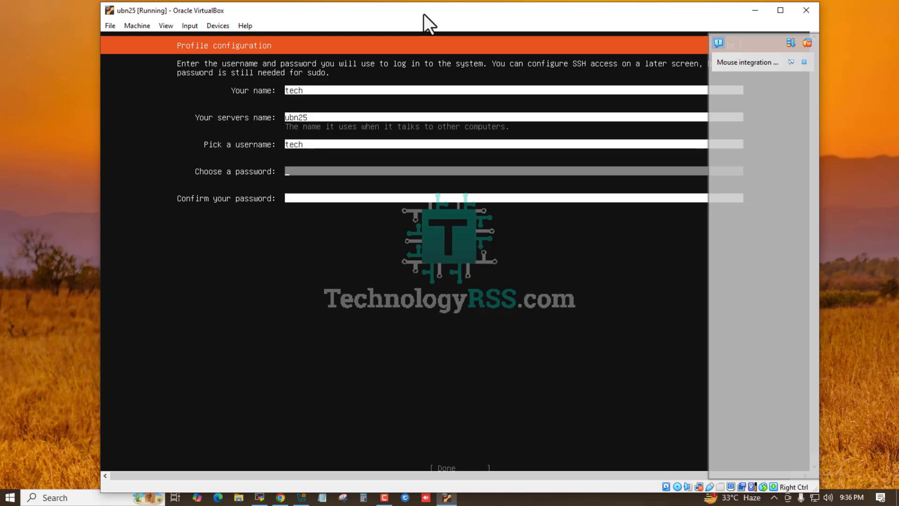
pyautogui.write('123')
pyautogui.press('Tab')
pyautogui.write('123')
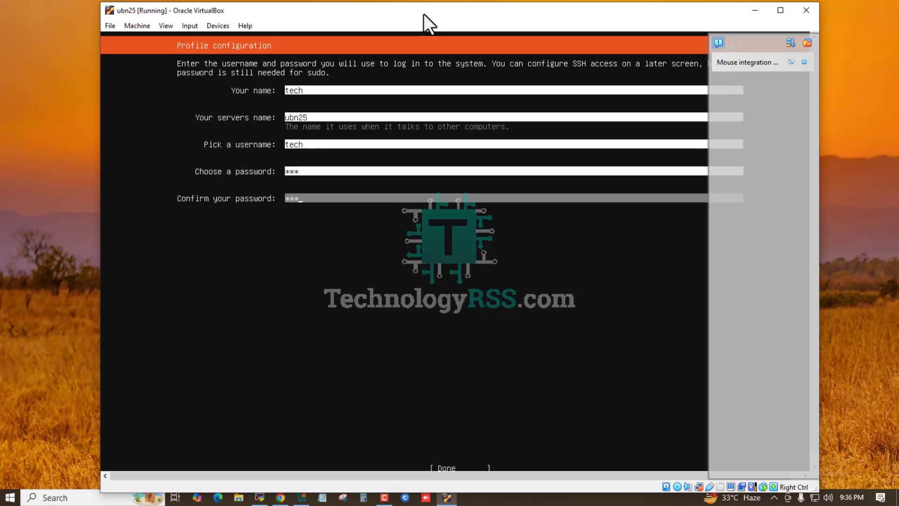
pyautogui.press('Tab')
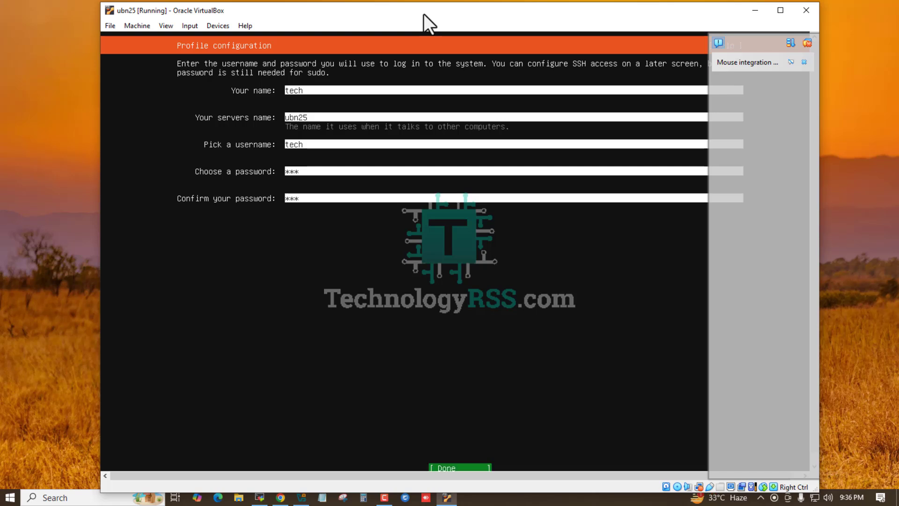
pyautogui.press('Return')
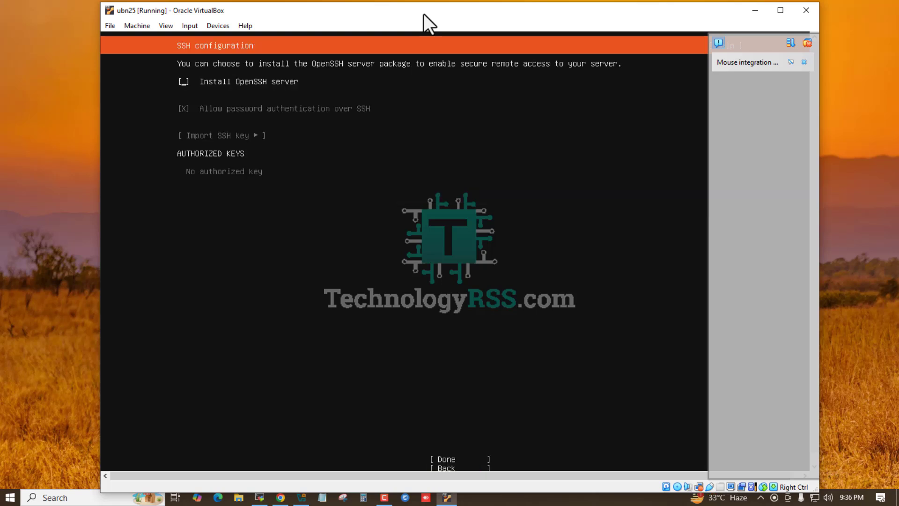
# Step: Enable the OpenSSH server installation, continue without selecting any featured snaps, and dismiss the VirtualBox notifications
pyautogui.press('space')
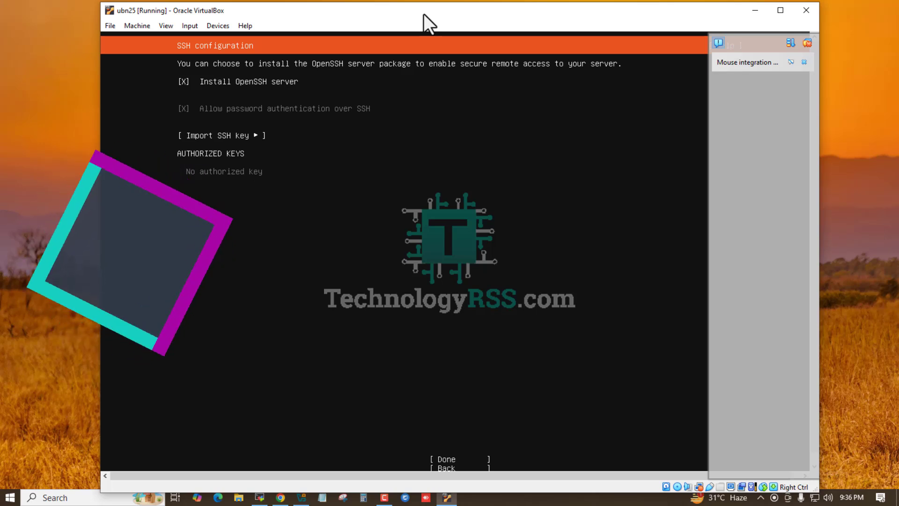
pyautogui.press('Tab')
pyautogui.press('Tab')
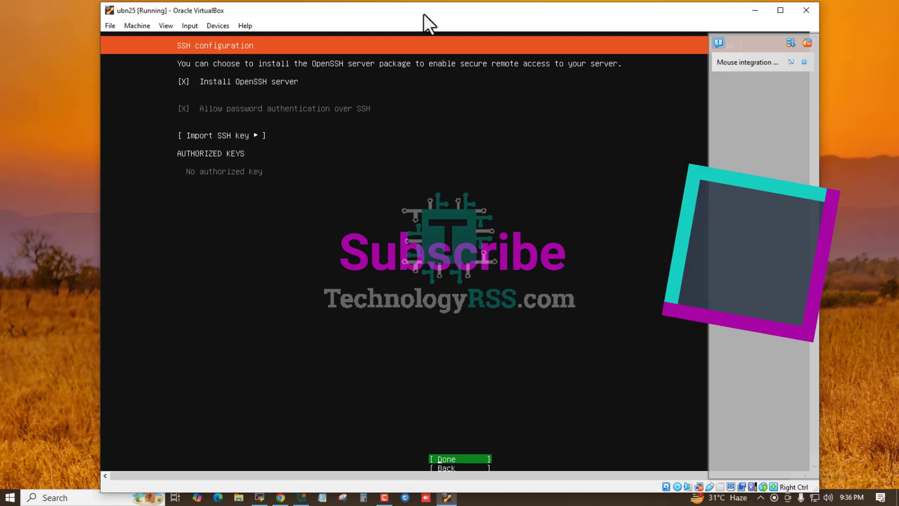
pyautogui.press('Return')
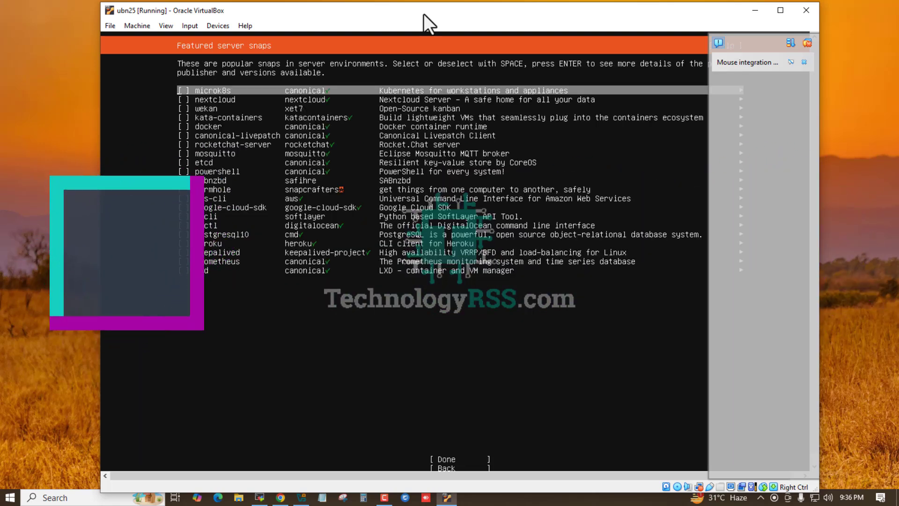
pyautogui.press('Tab')
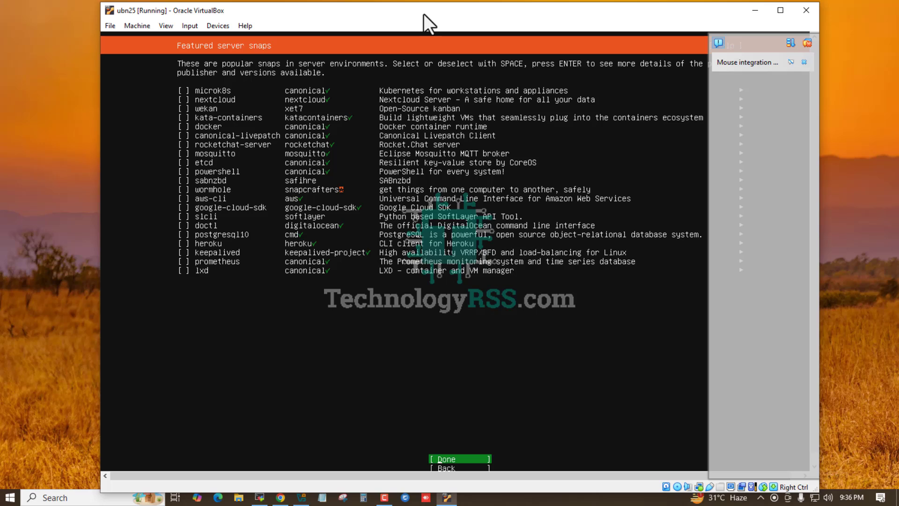
pyautogui.press('Return')
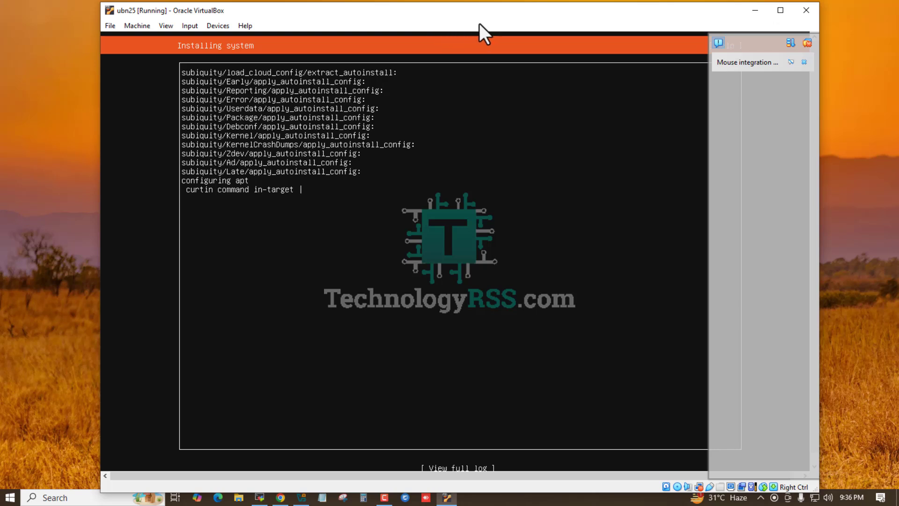
pyautogui.click(807, 44)
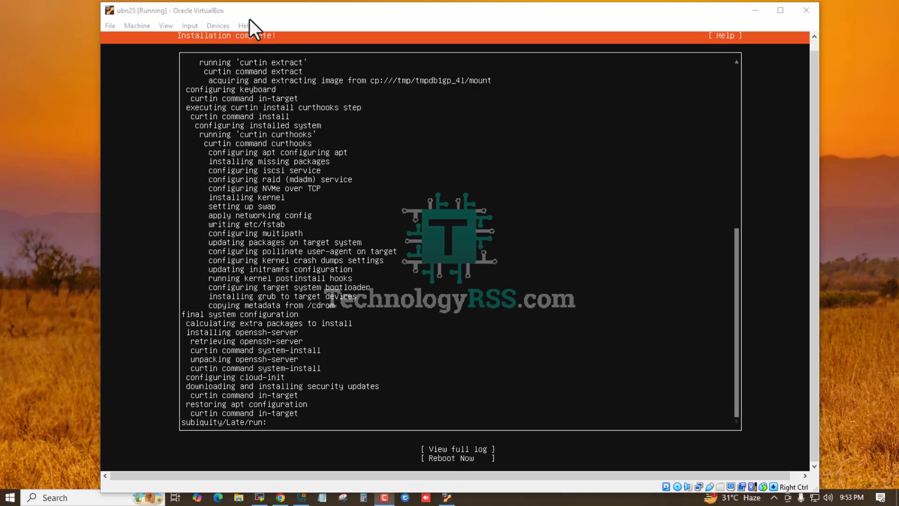
# Step: Force-unmount the ubuntu-25.04-live-server-amd64.iso disk from the optical drive and reset the ubn25 virtual machine
pyautogui.click(220, 27)
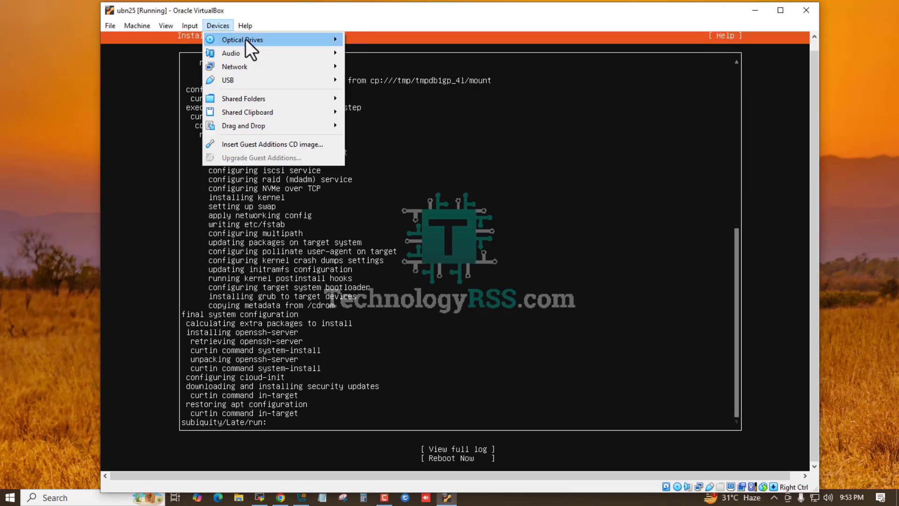
pyautogui.moveTo(245, 39)
pyautogui.click(383, 142)
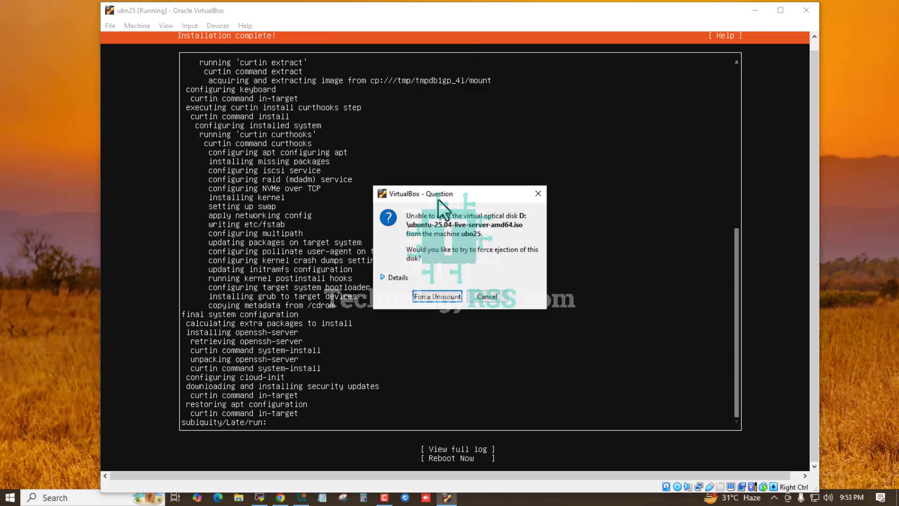
pyautogui.click(437, 296)
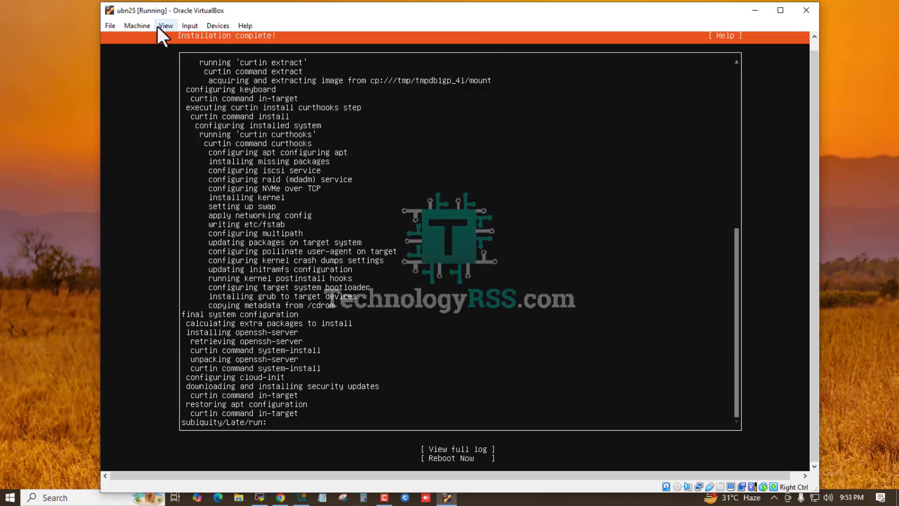
pyautogui.click(133, 27)
pyautogui.click(164, 131)
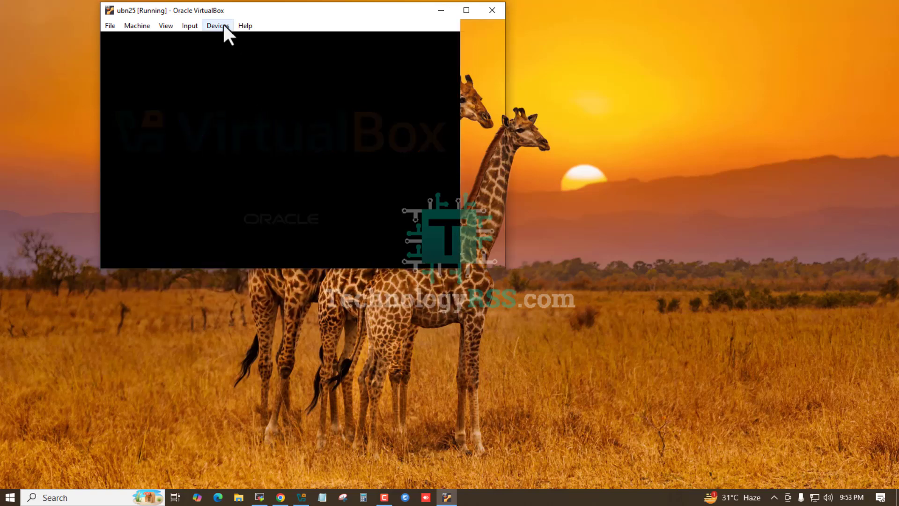
pyautogui.moveTo(309, 17); pyautogui.dragTo(406, 35)
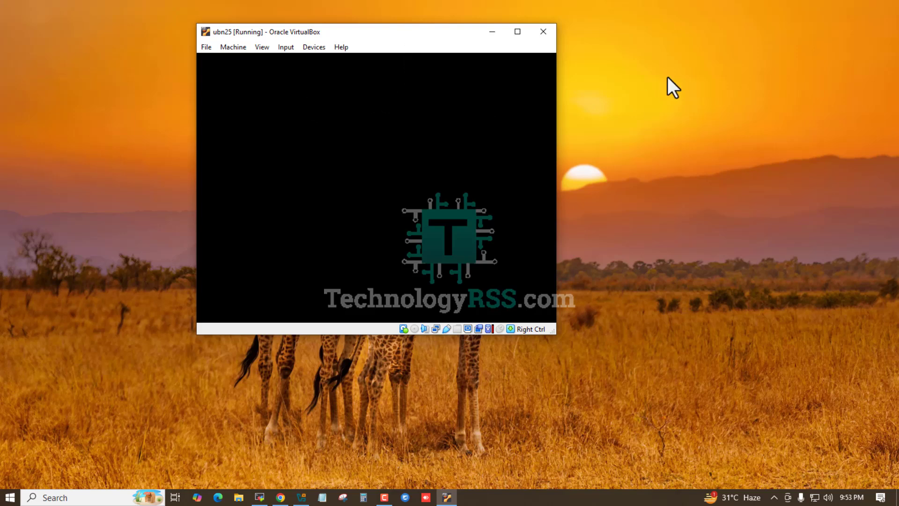
pyautogui.rightClick(670, 62)
pyautogui.click(688, 94)
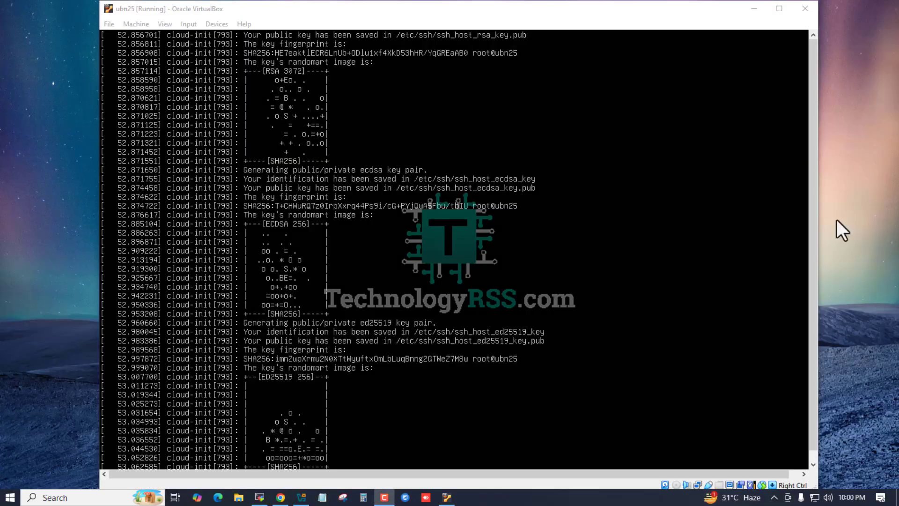
# Step: Log in to the ubn25 console as tech with the account password and clear the terminal screen
pyautogui.click(448, 10)
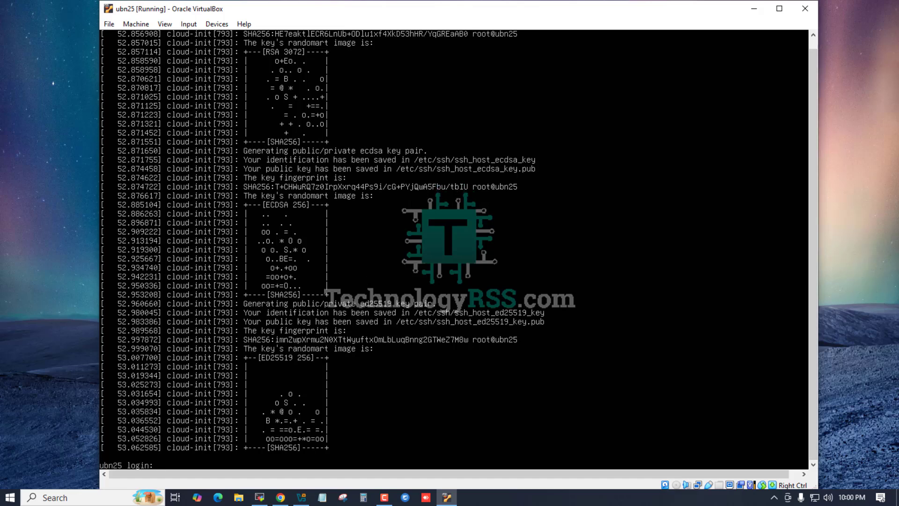
pyautogui.write('tech')
pyautogui.press('Return')
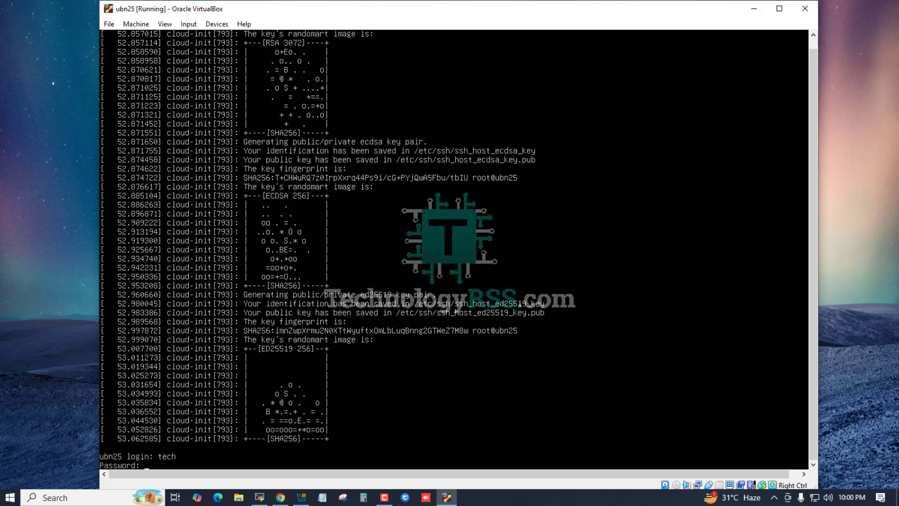
pyautogui.press('Return')
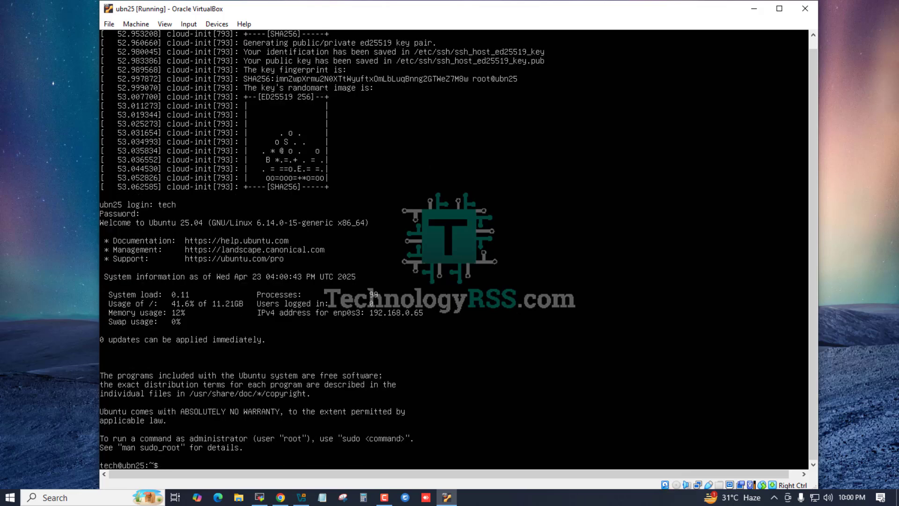
pyautogui.hotkey('ctrl', 'l')
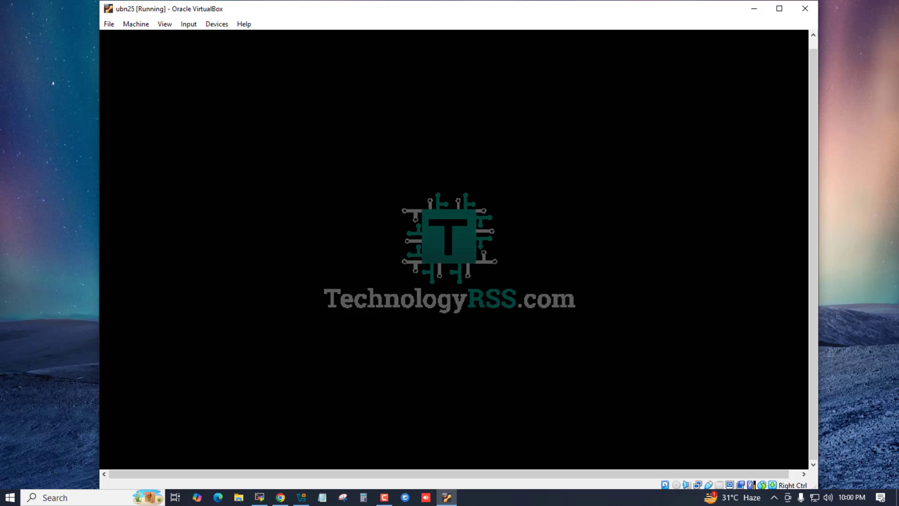
pyautogui.scroll(2, 811, 164)
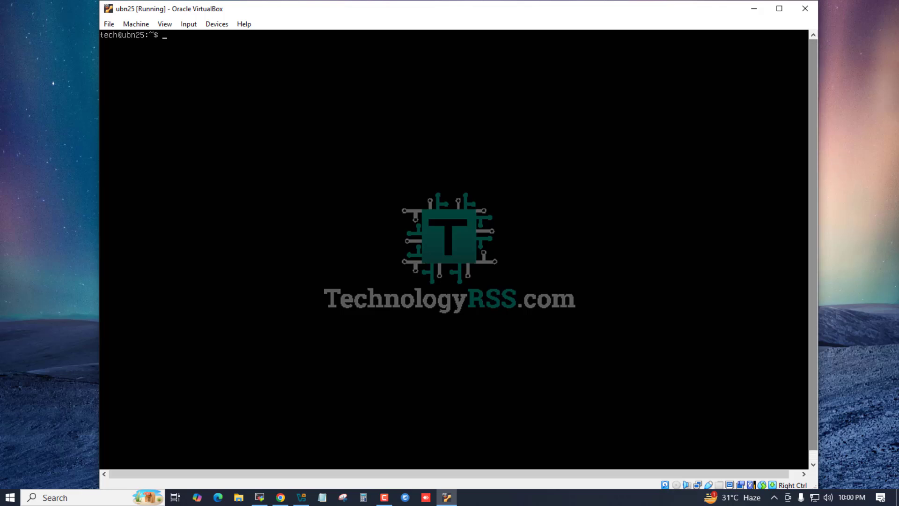
# Step: Switch to a root shell with sudo su, entering the account password for tech
pyautogui.press('Return')
pyautogui.write('s')
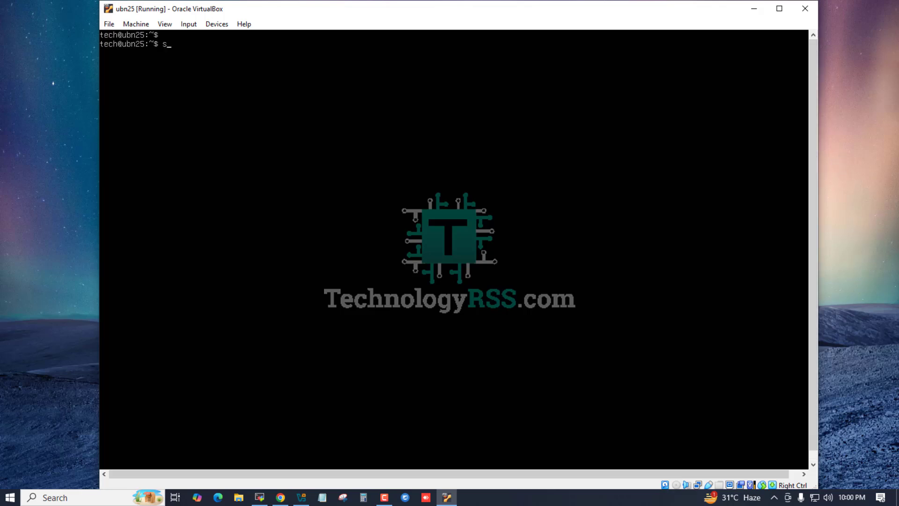
pyautogui.write('udo su')
pyautogui.press('Return')
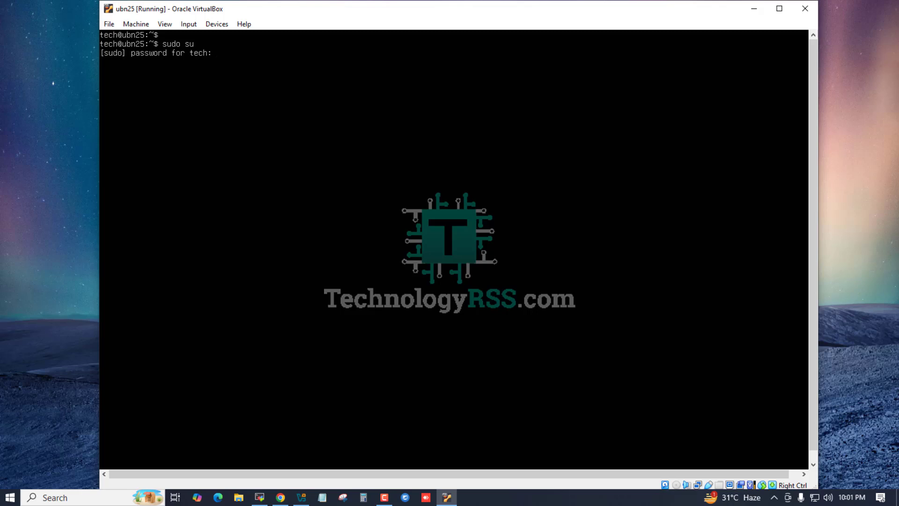
pyautogui.press('Return')
pyautogui.press('Return')
pyautogui.press('Return')
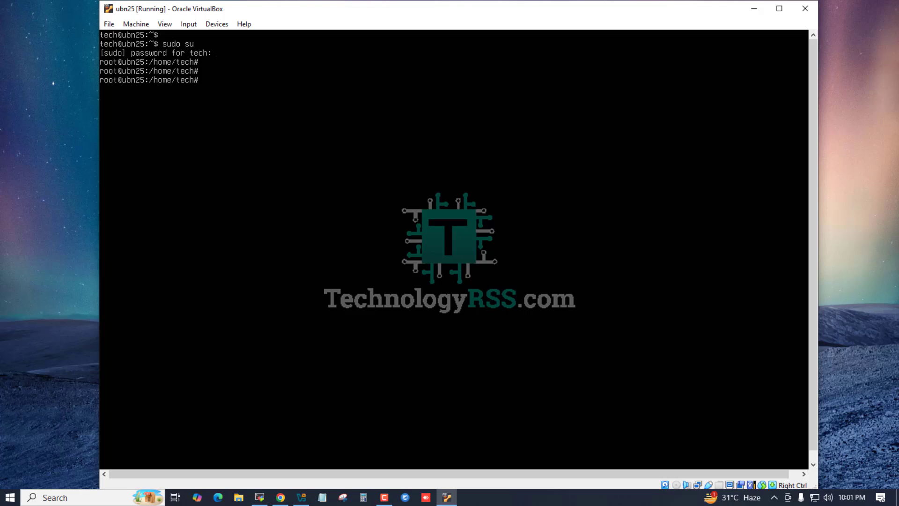
# Step: Run passwd and set a new root password, entering it a second time to confirm
pyautogui.press('Return')
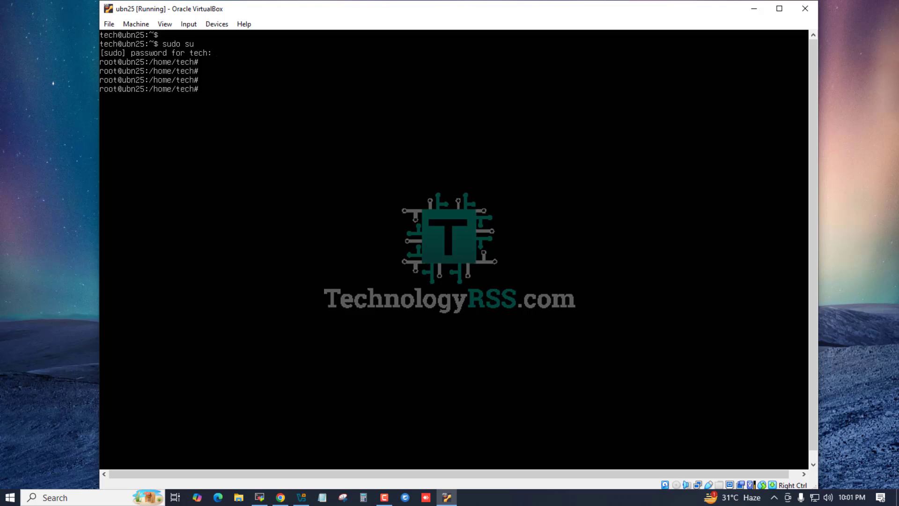
pyautogui.write('passwd')
pyautogui.press('Return')
pyautogui.press('Return')
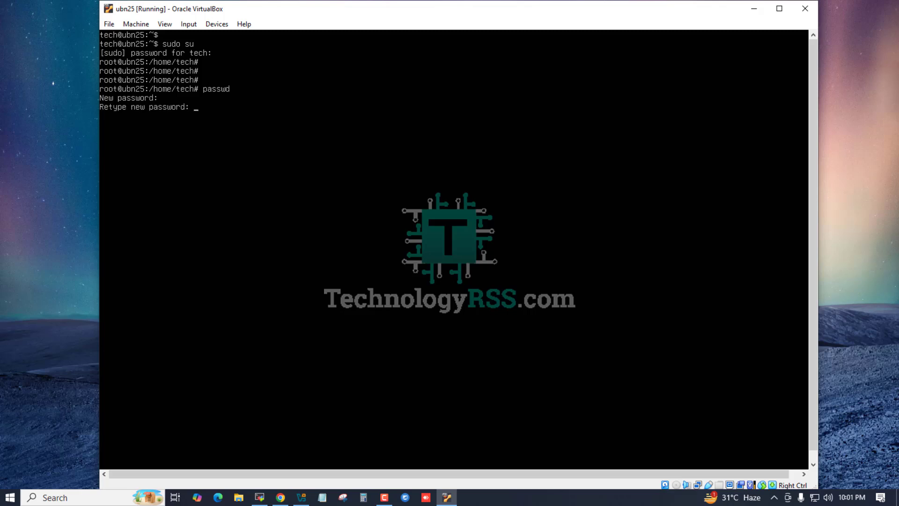
pyautogui.press('Return')
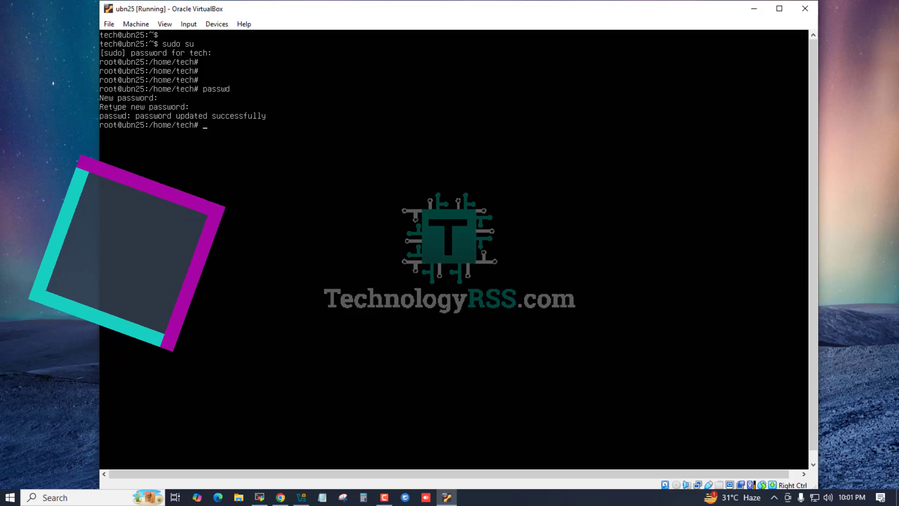
# Step: Change to the root user's home directory with cd
pyautogui.press('Return')
pyautogui.write('cd')
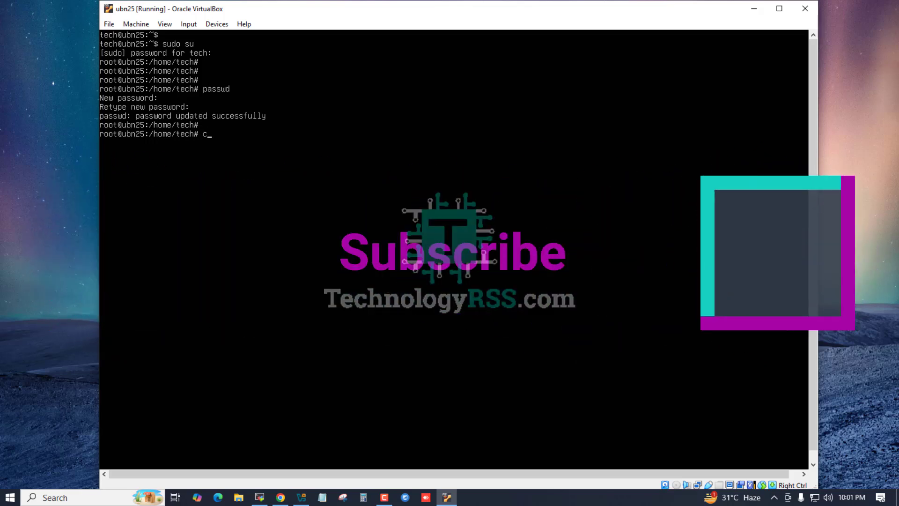
pyautogui.press('Return')
pyautogui.press('Return')
pyautogui.press('Return')
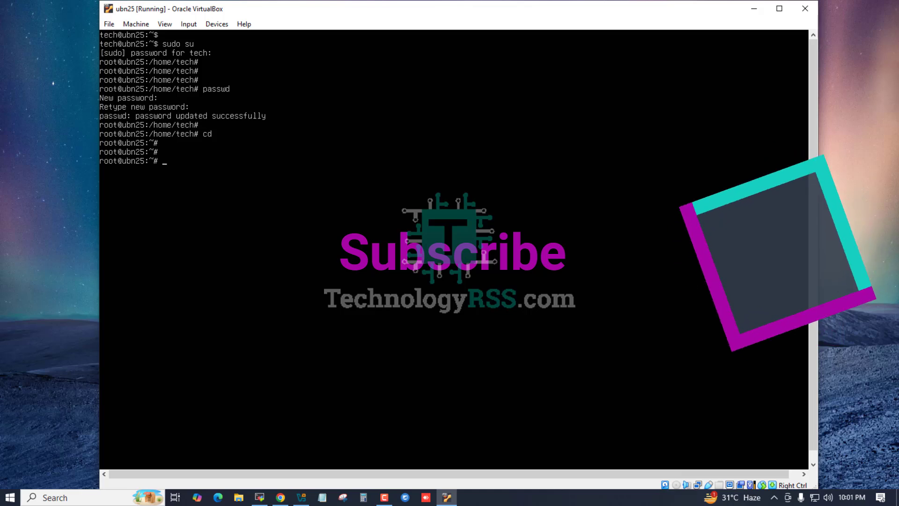
# Step: Clear the terminal screen and open /etc/ssh/sshd_config in vi
pyautogui.hotkey('ctrl', 'l')
pyautogui.write('v')
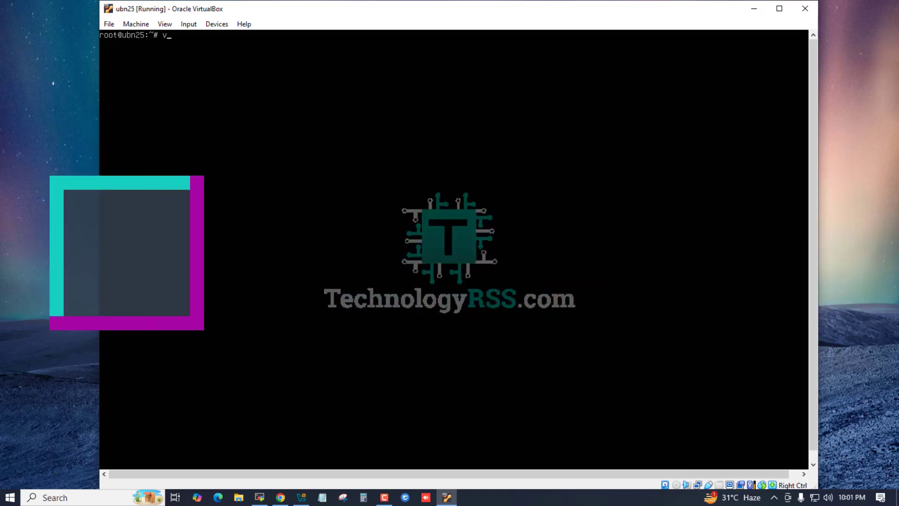
pyautogui.write('i /e')
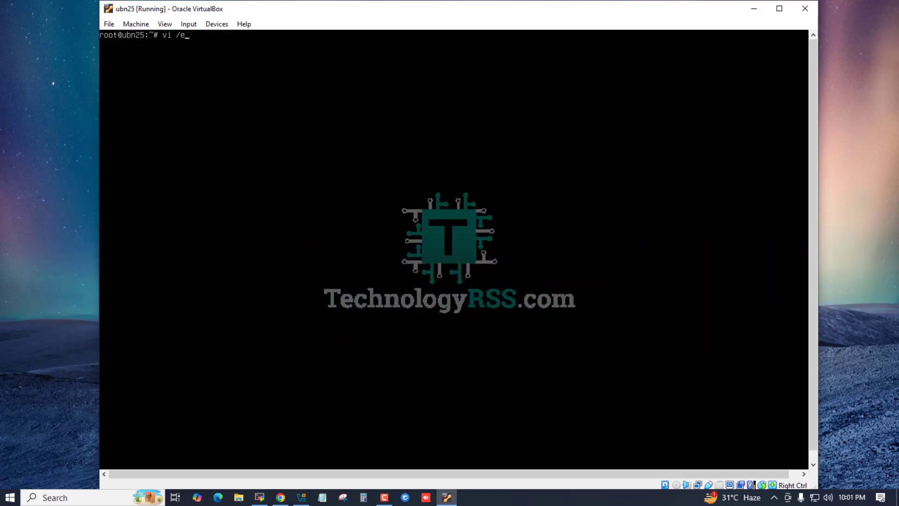
pyautogui.write('tc/ssh/sshd_config')
pyautogui.press('Return')
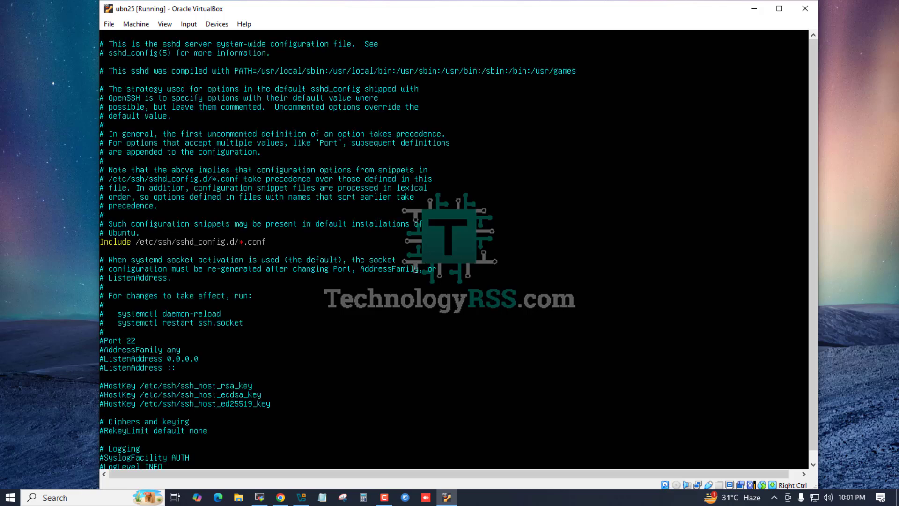
# Step: Uncomment the Port 22 and PermitRootLogin lines in the sshd configuration file
pyautogui.press('x')
pyautogui.press('Down')
pyautogui.press('Down')
pyautogui.press('Down')
pyautogui.press('Down')
pyautogui.press('Down')
pyautogui.press('Down')
pyautogui.press('Down')
pyautogui.press('Down')
pyautogui.press('Down')
pyautogui.press('Down')
pyautogui.press('Down')
pyautogui.press('Down')
pyautogui.press('Down')
pyautogui.press('Down')
pyautogui.press('Down')
pyautogui.press('Down')
pyautogui.press('Down')
pyautogui.press('Down')
pyautogui.press('Down')
pyautogui.press('Down')
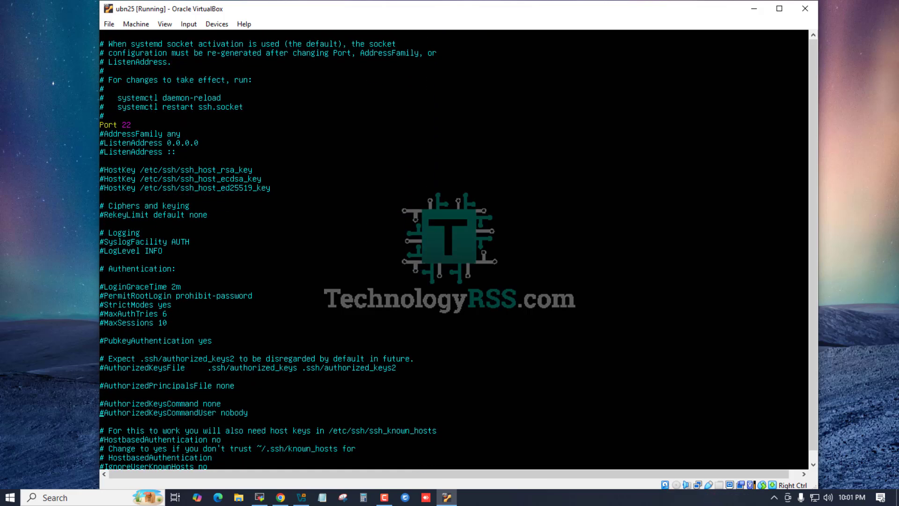
pyautogui.press('Up')
pyautogui.press('Up')
pyautogui.press('Up')
pyautogui.press('Up')
pyautogui.press('Up')
pyautogui.press('Up')
pyautogui.press('Up')
pyautogui.press('Up')
pyautogui.press('Up')
pyautogui.press('Up')
pyautogui.press('Up')
pyautogui.press('Up')
pyautogui.press('Up')
pyautogui.press('x')
# Step: Replace the PermitRootLogin value with yes, then write the file and quit vi with :wq
pyautogui.press('A')
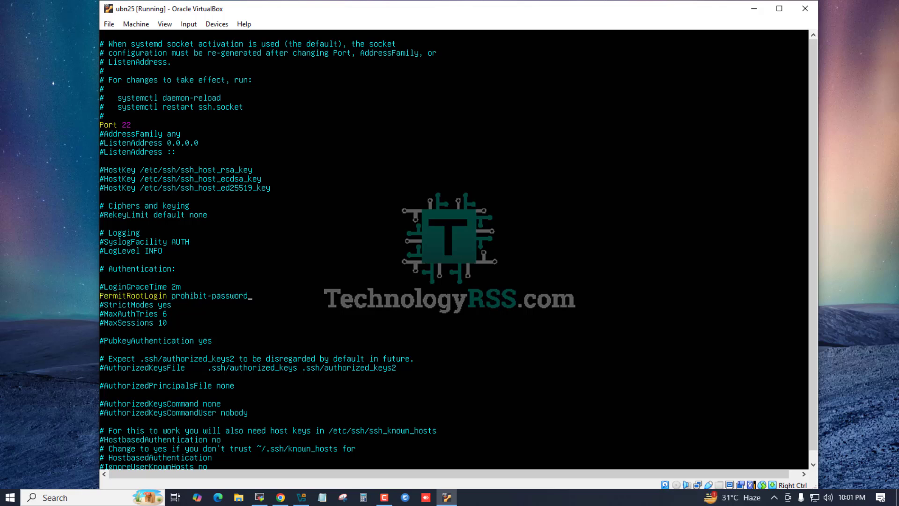
pyautogui.press('BackSpace')
pyautogui.press('BackSpace')
pyautogui.press('BackSpace')
pyautogui.press('BackSpace')
pyautogui.press('BackSpace')
pyautogui.press('BackSpace')
pyautogui.press('BackSpace')
pyautogui.press('BackSpace')
pyautogui.press('BackSpace')
pyautogui.press('BackSpace')
pyautogui.press('BackSpace')
pyautogui.press('BackSpace')
pyautogui.press('BackSpace')
pyautogui.press('BackSpace')
pyautogui.press('BackSpace')
pyautogui.press('BackSpace')
pyautogui.press('BackSpace')
pyautogui.write('yes')
pyautogui.press('Escape')
pyautogui.write(':wq')
pyautogui.press('Return')
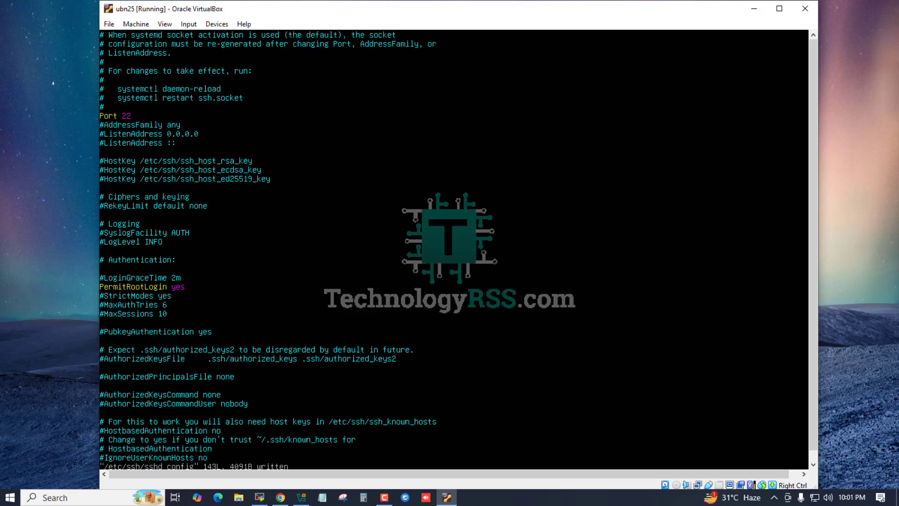
# Step: Clear the terminal screen and restart the SSH service with service ssh restart
pyautogui.hotkey('ctrl', 'l')
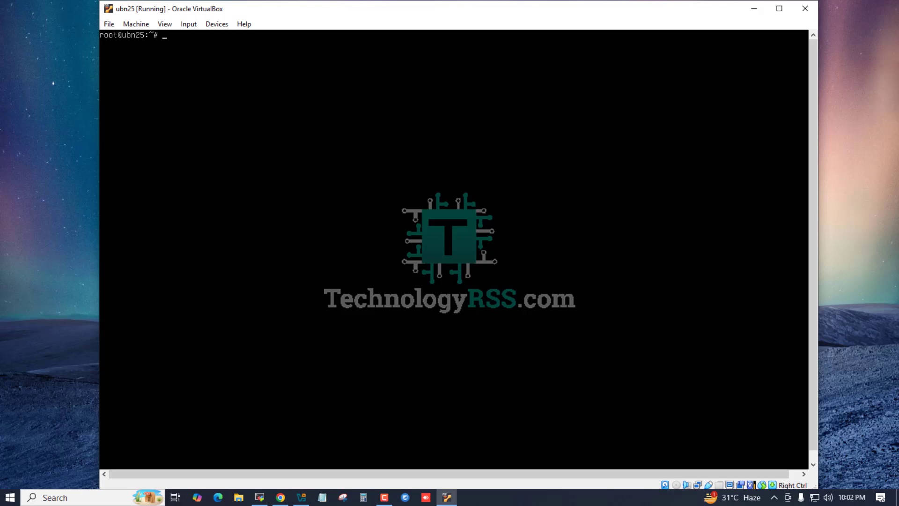
pyautogui.press('Return')
pyautogui.press('Return')
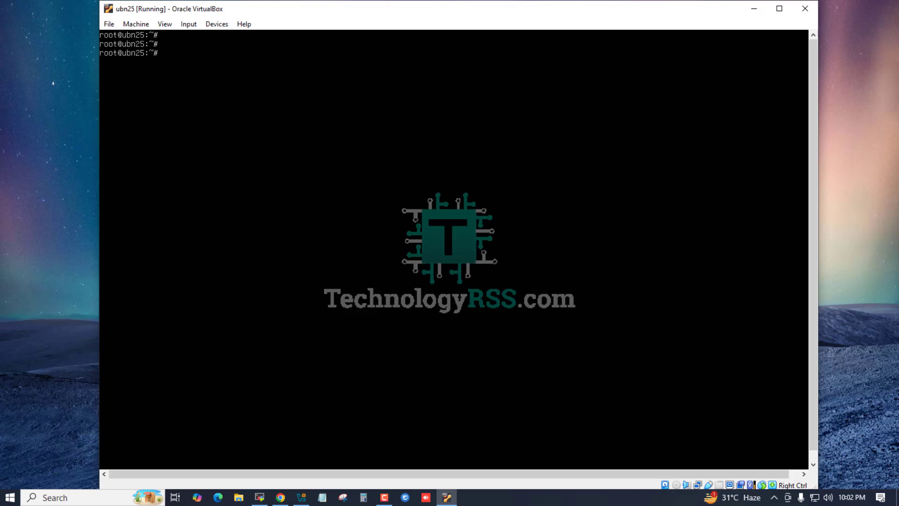
pyautogui.write('service ssh restart')
pyautogui.press('Return')
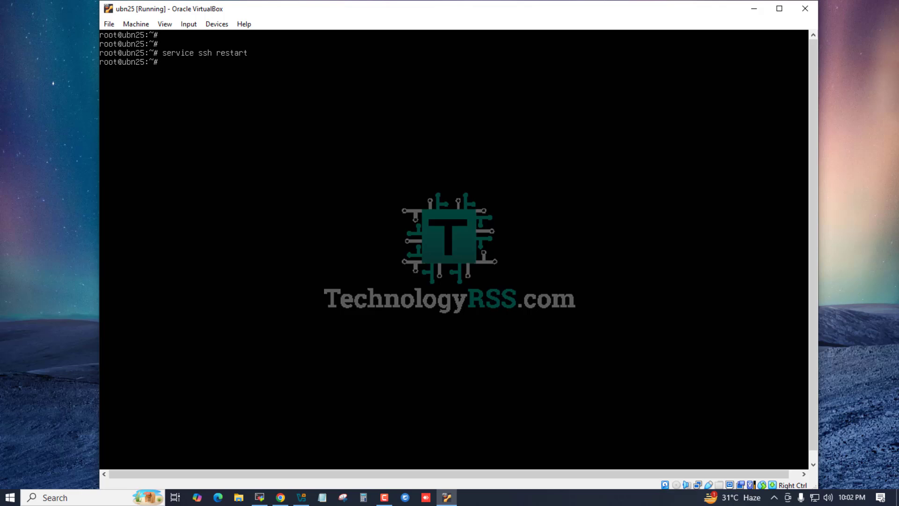
# Step: Run ip r to look up the virtual machine's IP address
pyautogui.press('Return')
pyautogui.write('ip r')
pyautogui.press('Return')
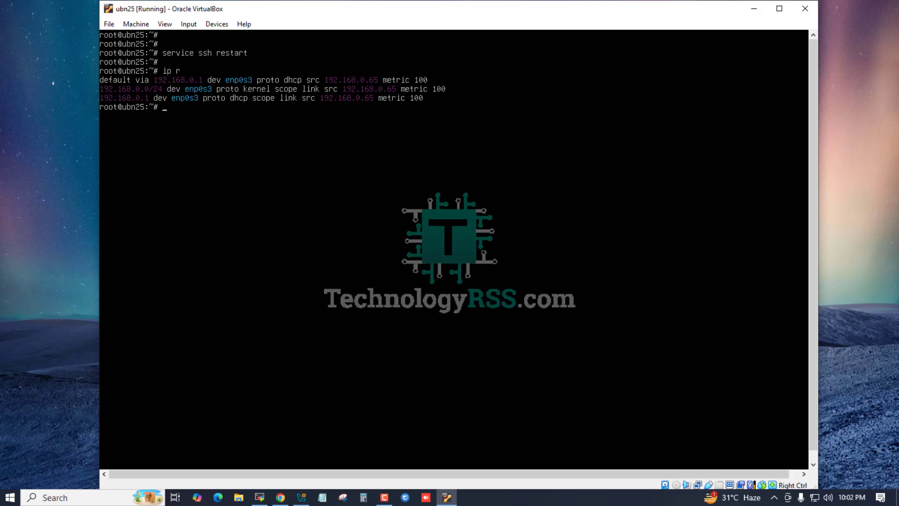
# Step: Switch to MobaXterm, run ssh -l root 192.168.0.65, checking the address in the ubn25 console, and accept the host key with yes
pyautogui.click(259, 497)
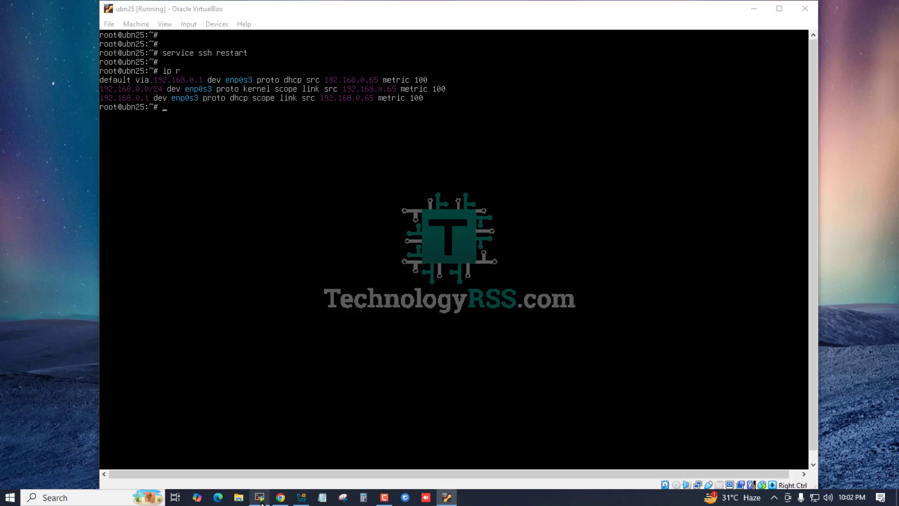
pyautogui.write('ssh')
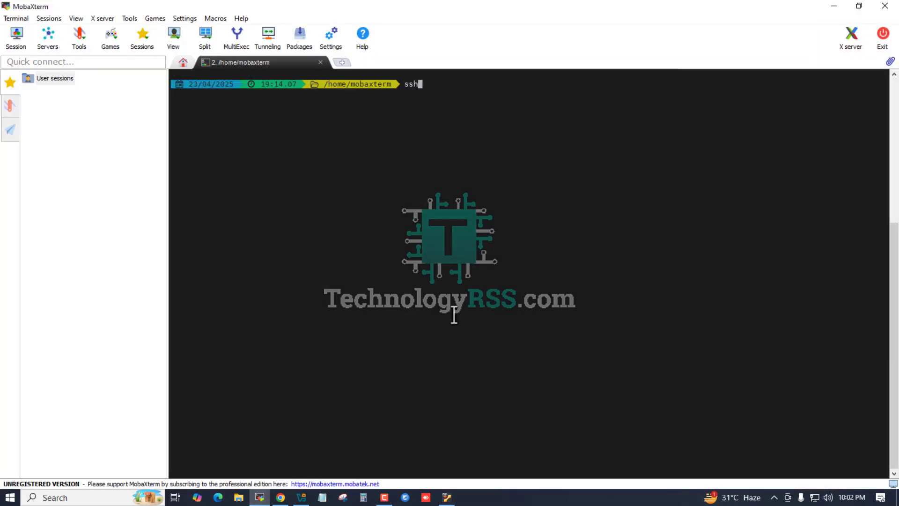
pyautogui.write(' -l root 192.168.0.65')
pyautogui.click(446, 498)
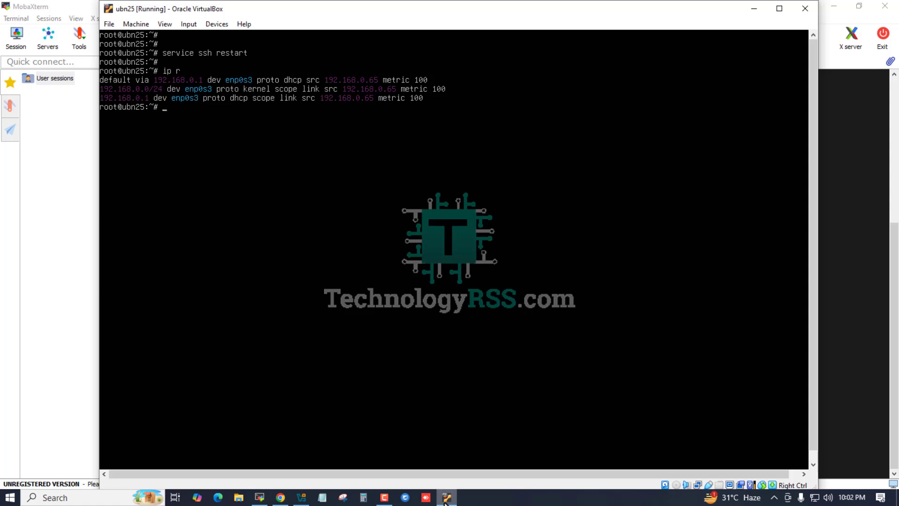
pyautogui.click(446, 497)
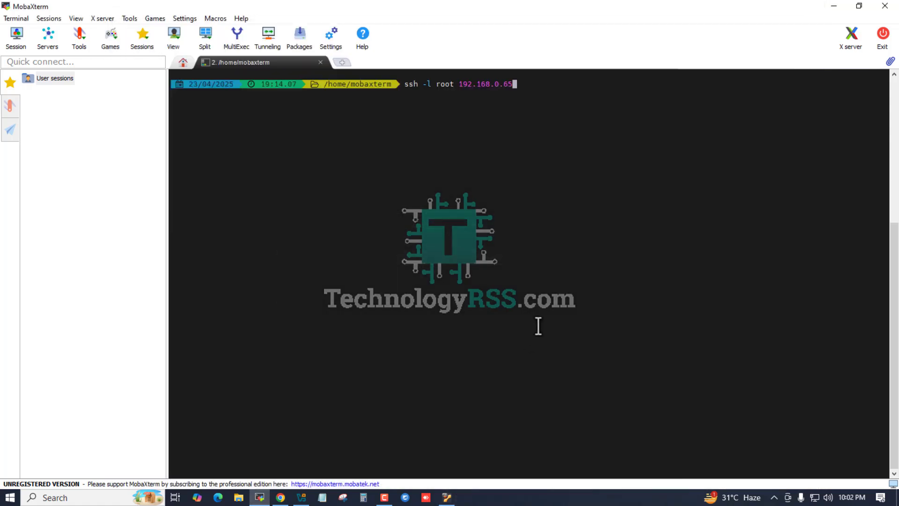
pyautogui.press('Return')
pyautogui.write('yes')
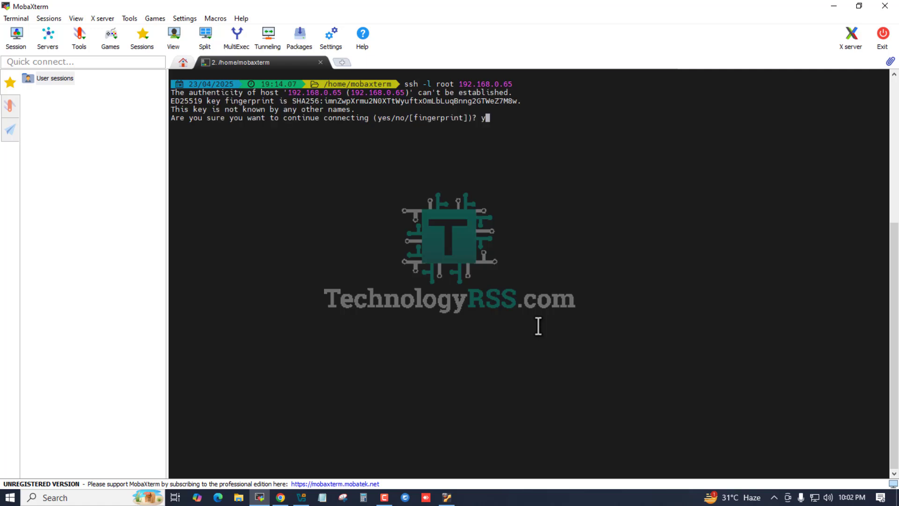
pyautogui.press('Return')
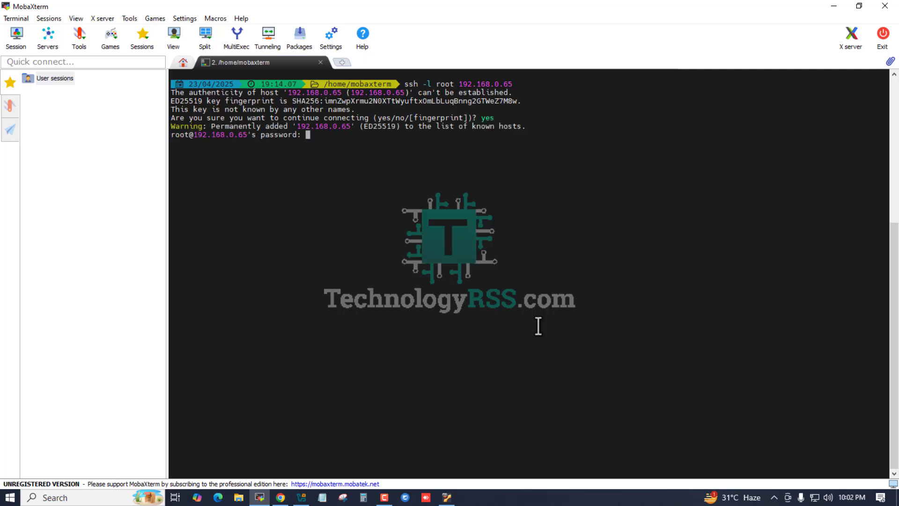
# Step: Log in to the SSH session with the root account password and clear the terminal screen
pyautogui.press('Return')
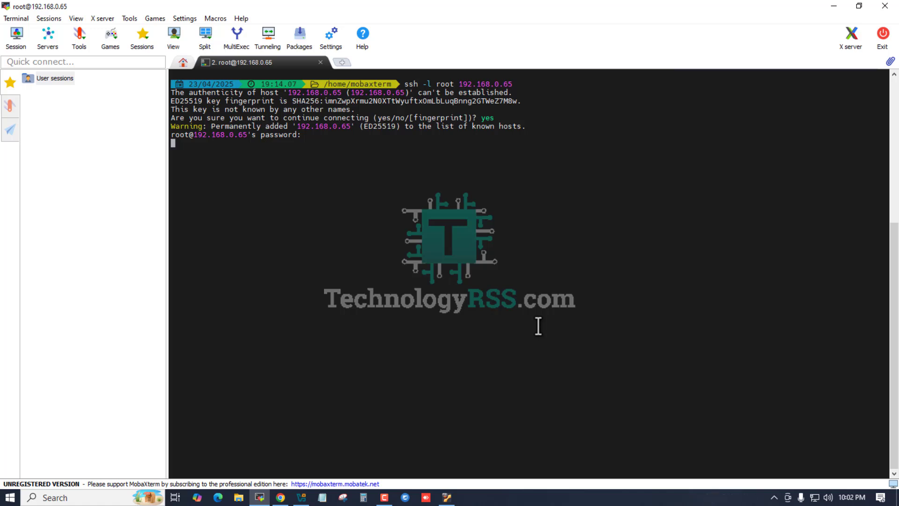
pyautogui.press('Return')
pyautogui.press('Return')
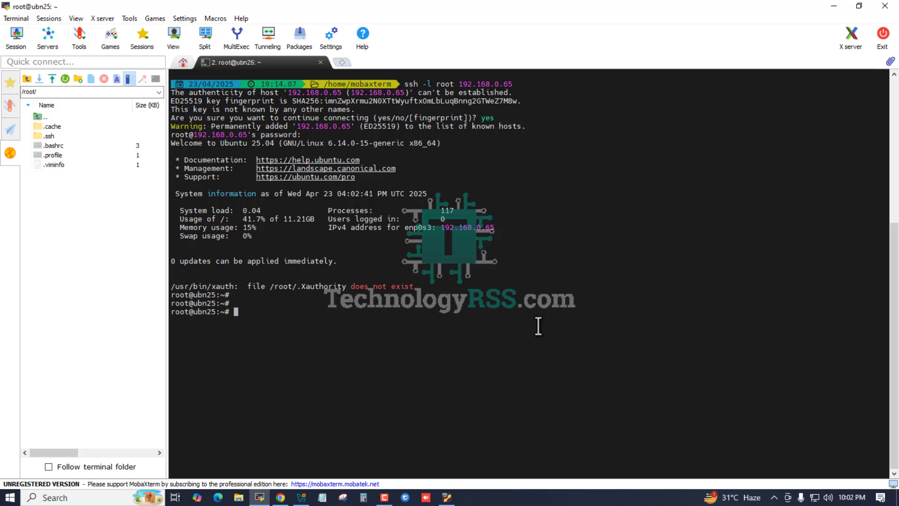
pyautogui.hotkey('ctrl', 'l')
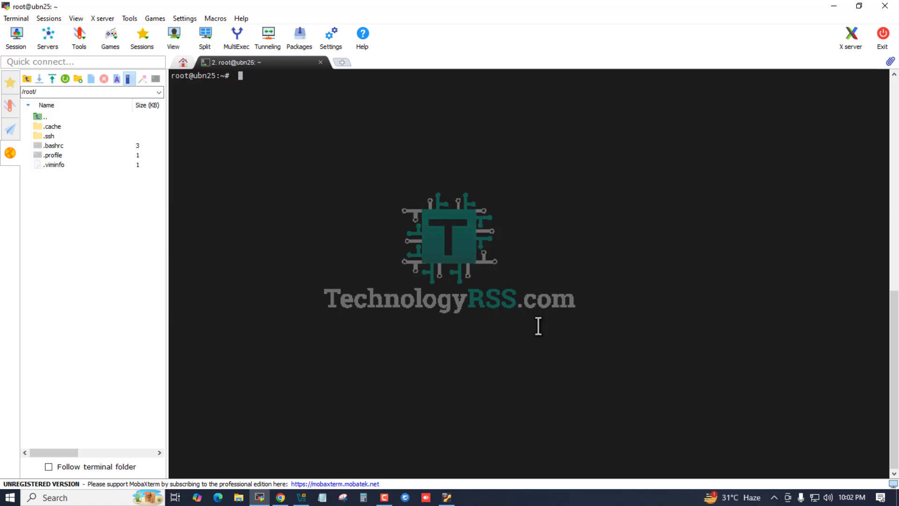